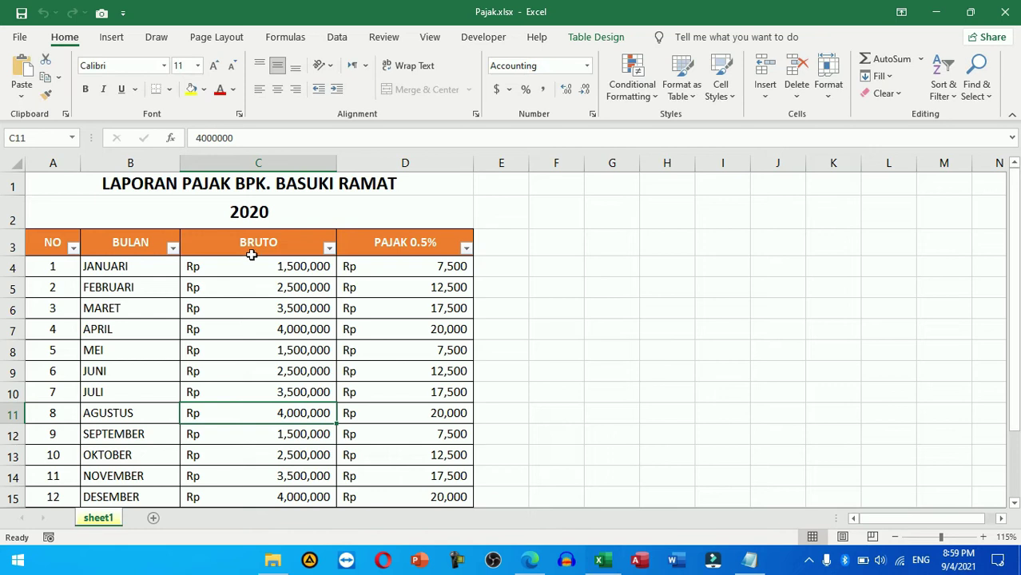
Step: Check the 0.5% tax formula in D9, close Pajak.xlsx, and relaunch Excel to a blank Book1
scroll(350, 367, down, 1)
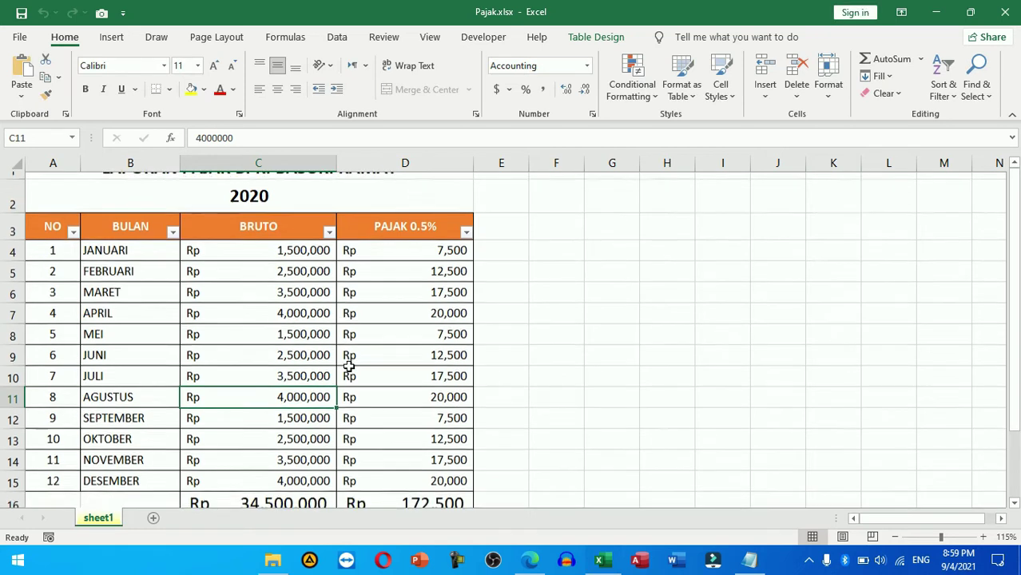
scroll(349, 367, up, 1)
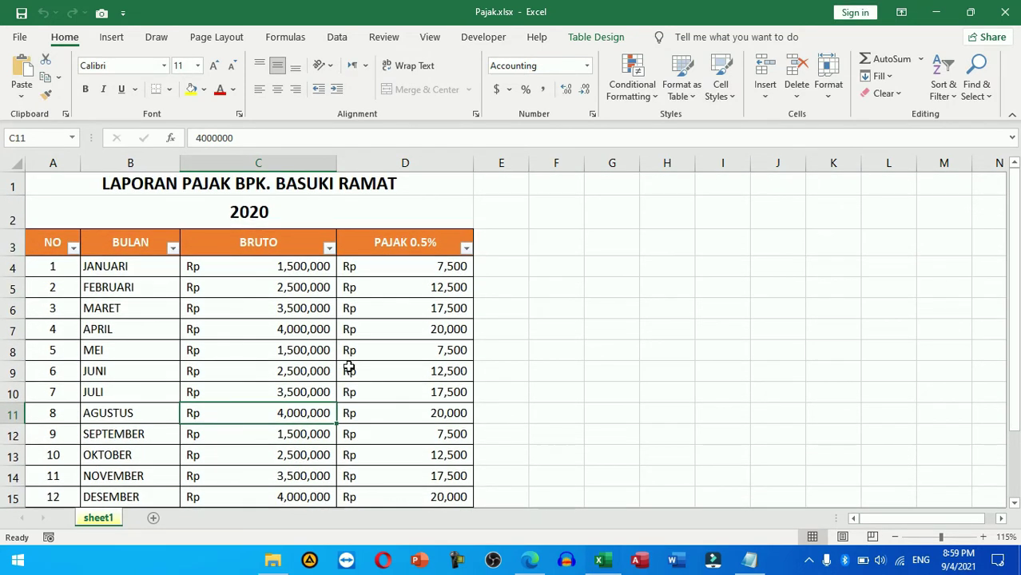
click(349, 367)
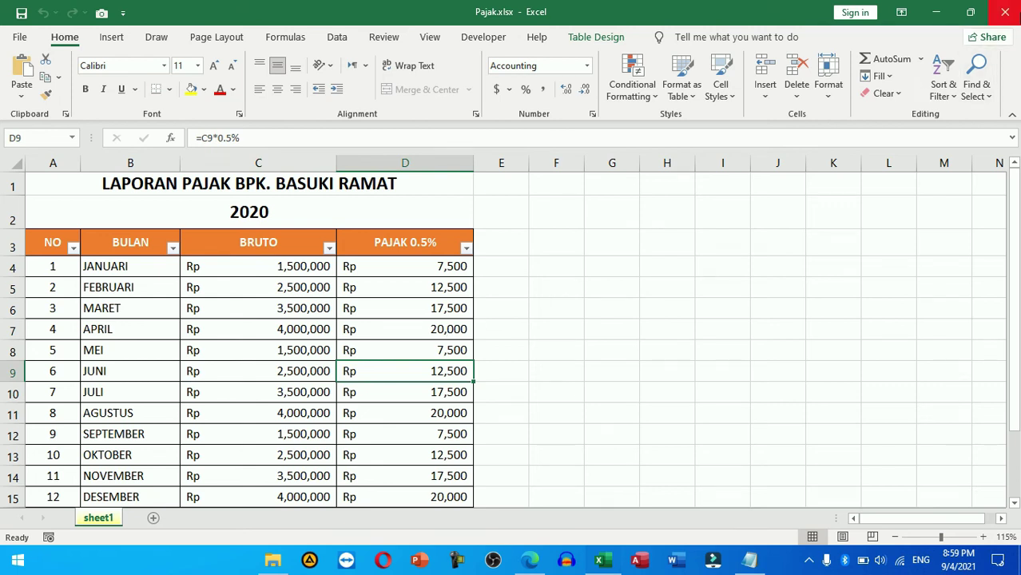
click(1013, 11)
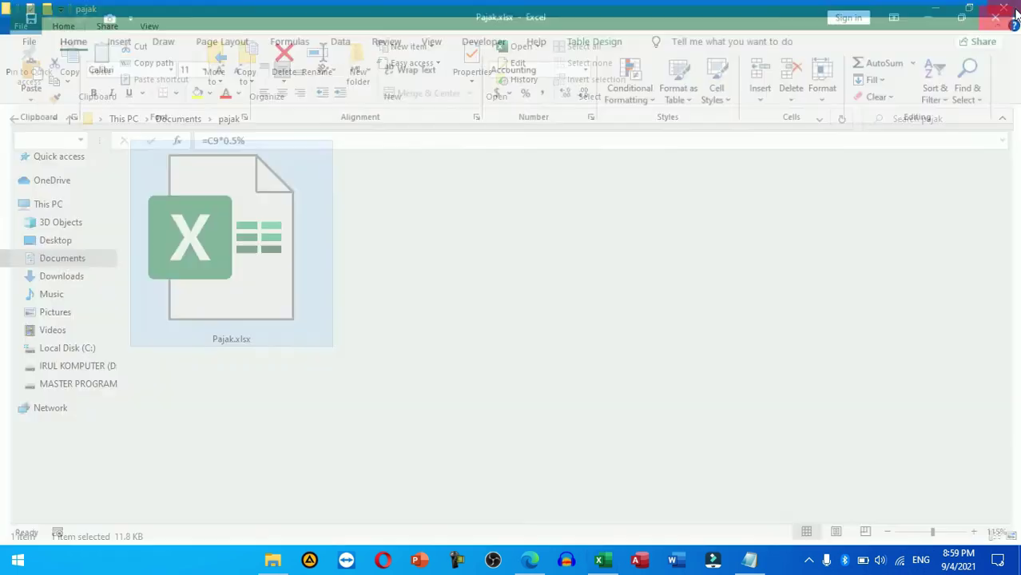
click(602, 562)
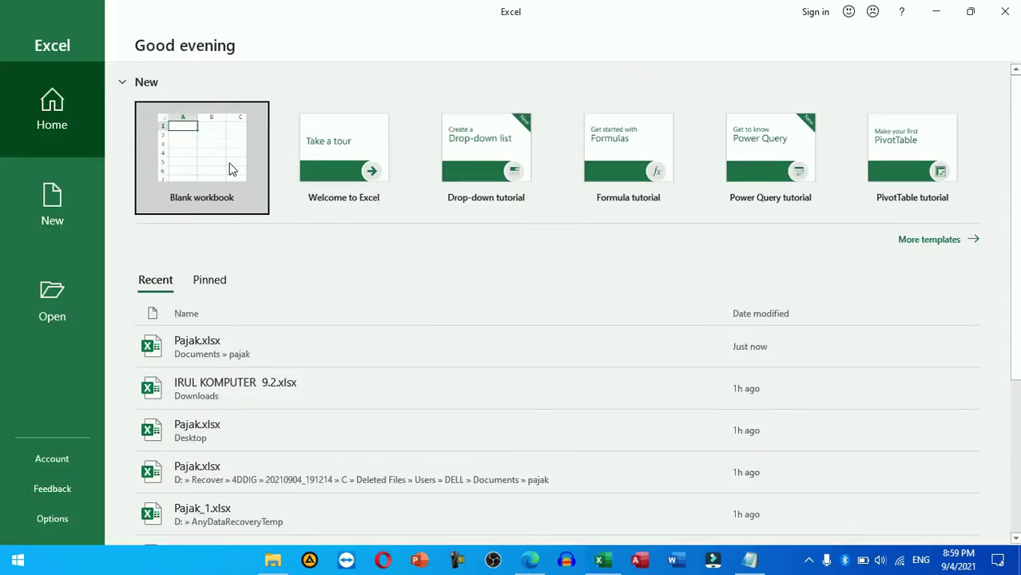
click(229, 166)
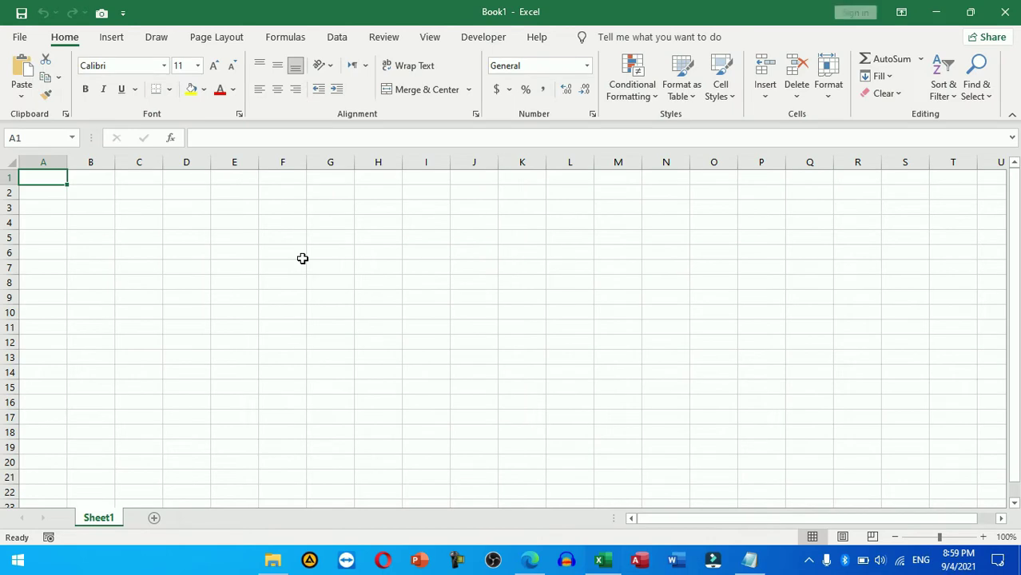
Step: Enter the heading 'PAJAK BPK.' with the taxpayer's name in A1 and 2021 in A2
text(pajak)
key(BackSpace)
key(BackSpace)
key(BackSpace)
key(BackSpace)
key(BackSpace)
text(PAJAK)
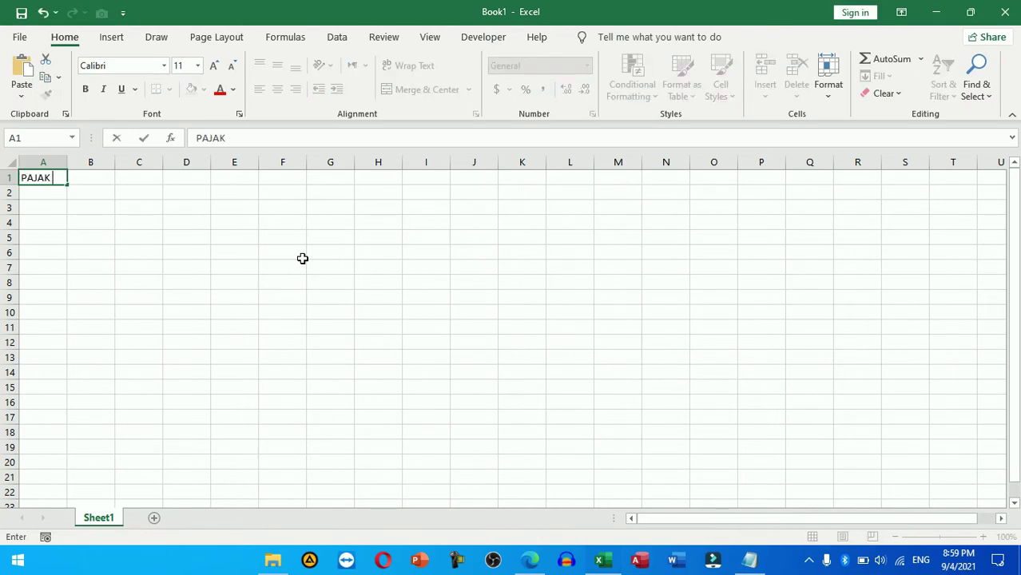
text( BO)
key(BackSpace)
key(BackSpace)
key(Return)
text(20)
key(Return)
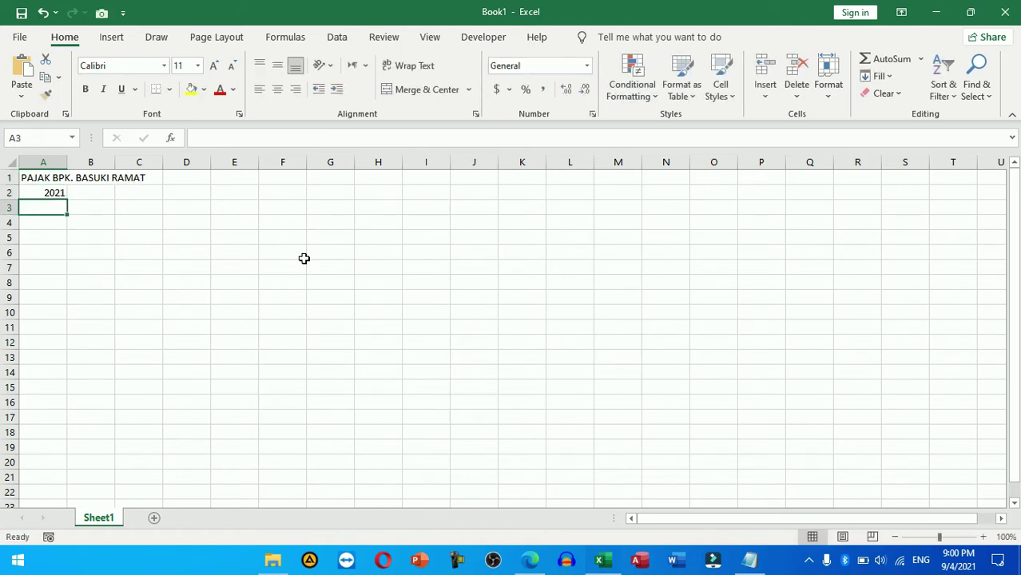
key(Return)
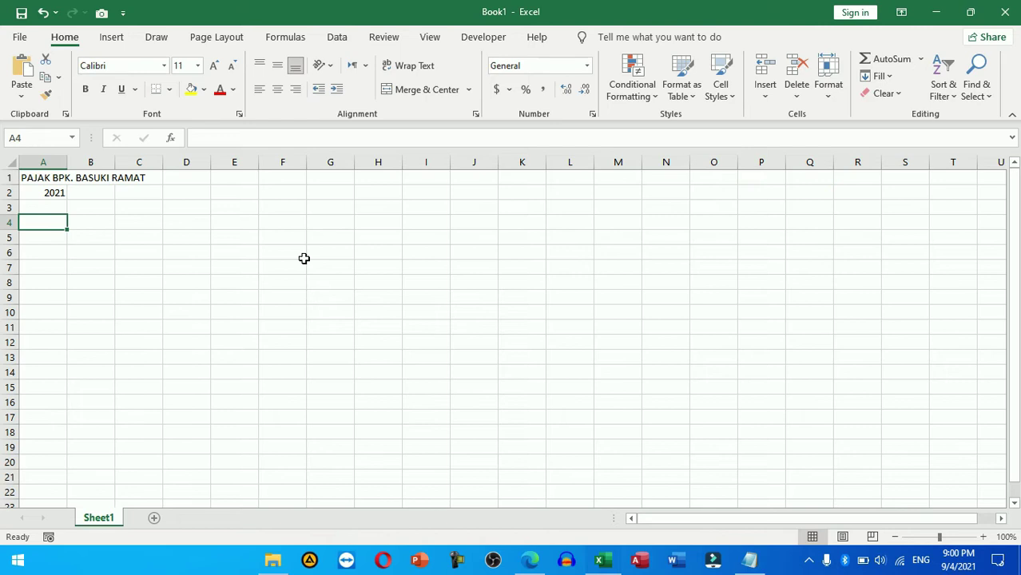
Step: Save As 'Pajak' into the recent pajak folder, confirming replacement of the existing Pajak.xlsx
click(21, 37)
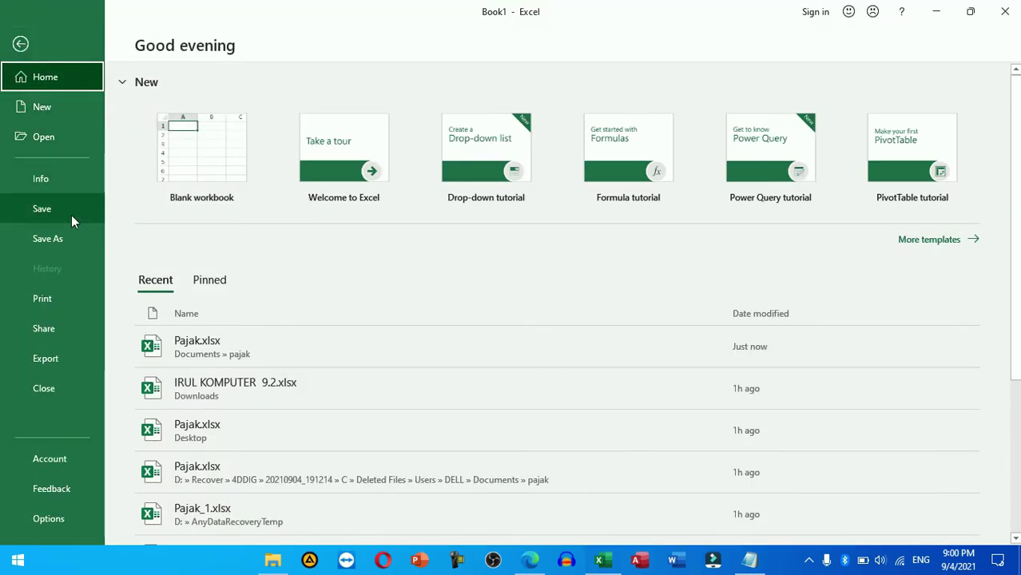
click(71, 215)
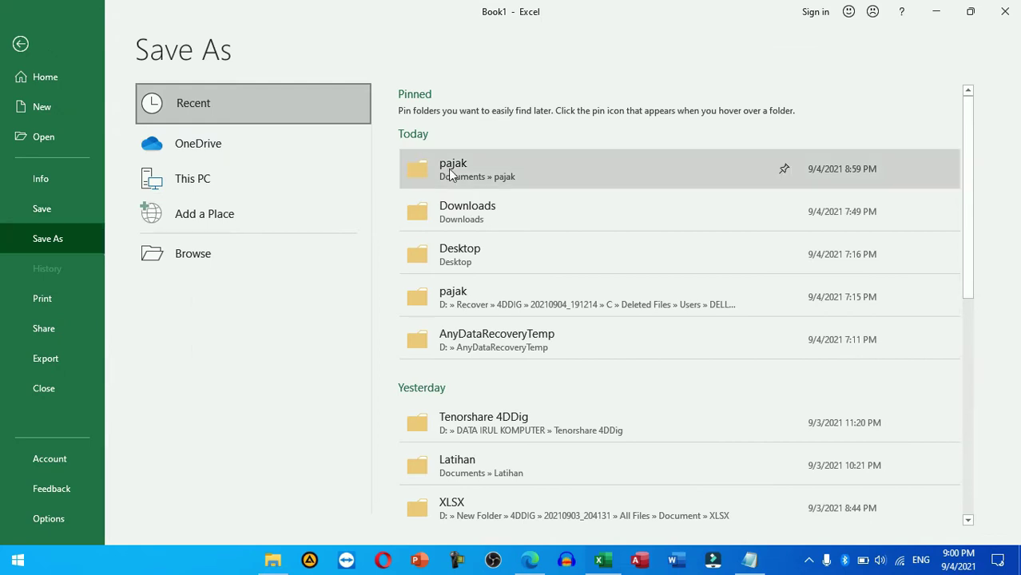
click(450, 175)
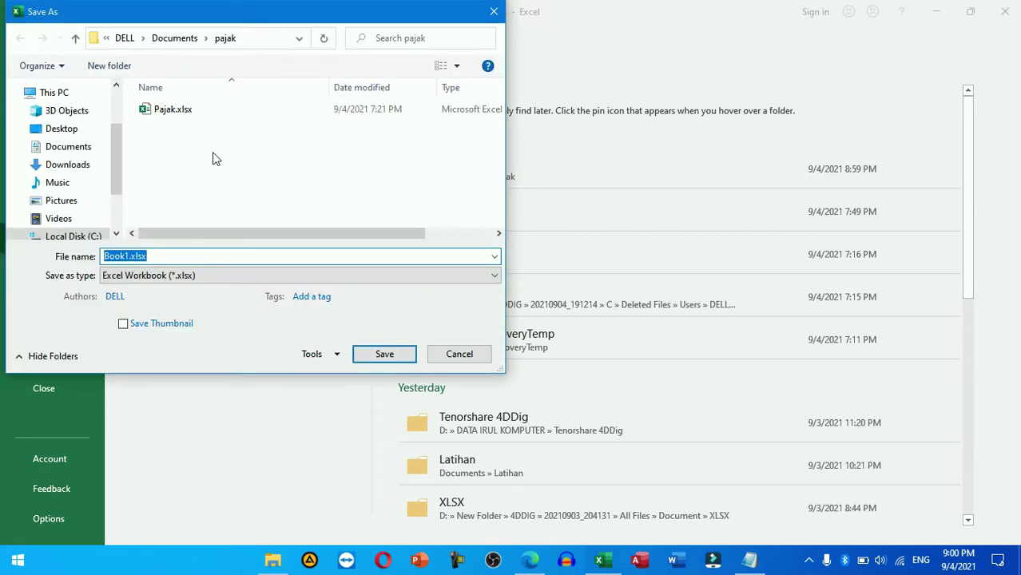
click(183, 111)
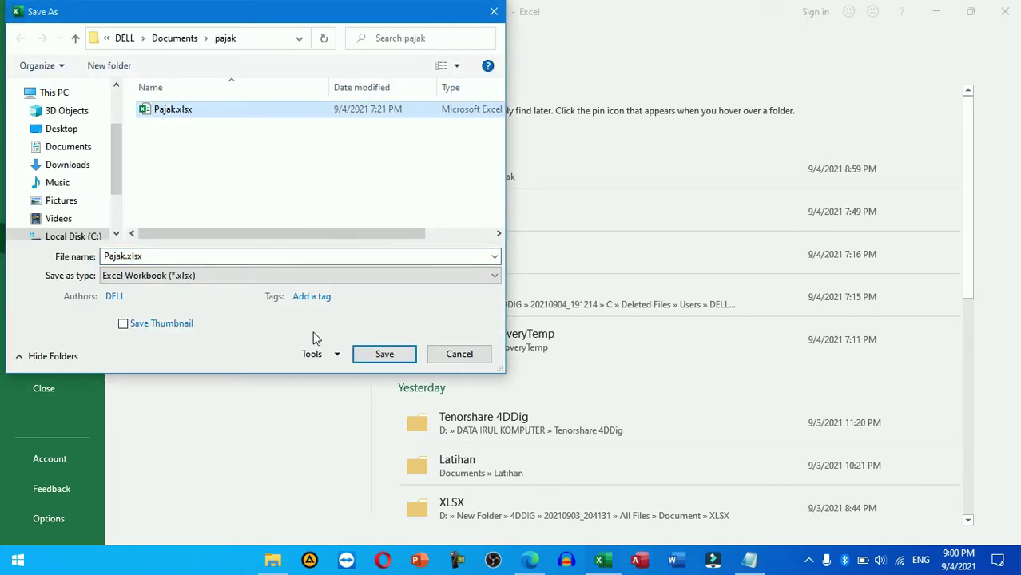
click(239, 256)
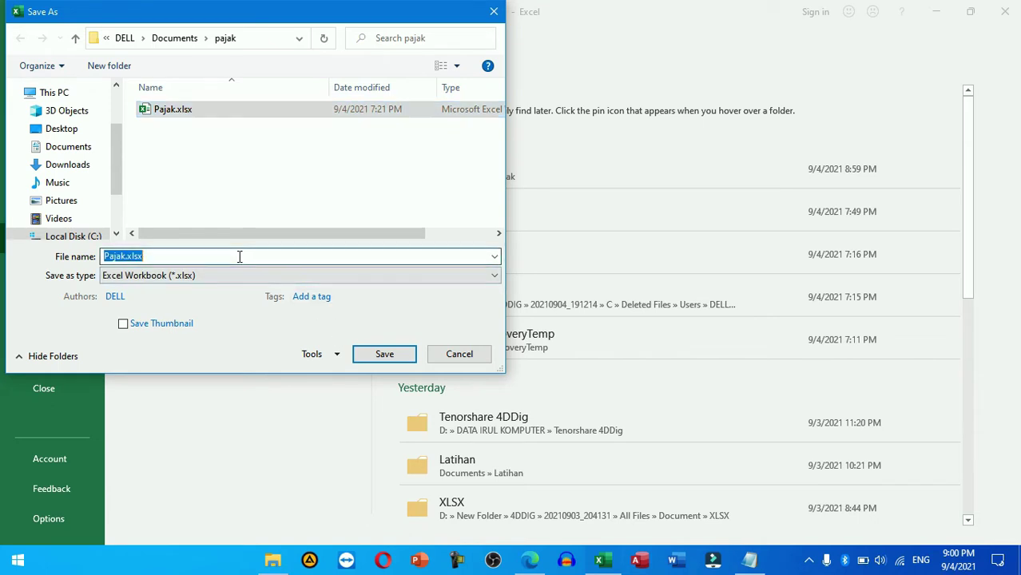
text(PAJA)
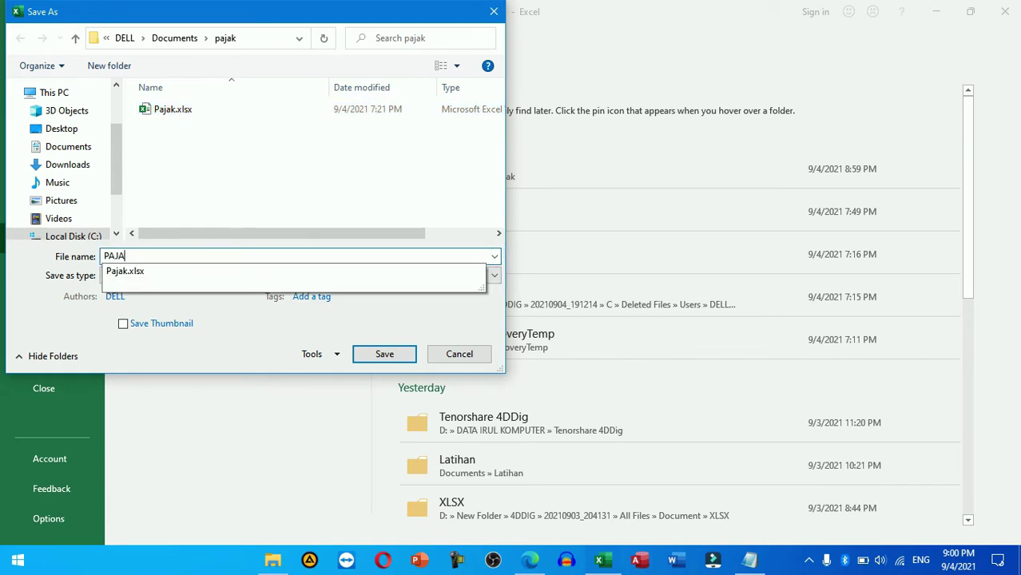
key(BackSpace)
text(Pajak)
key(Return)
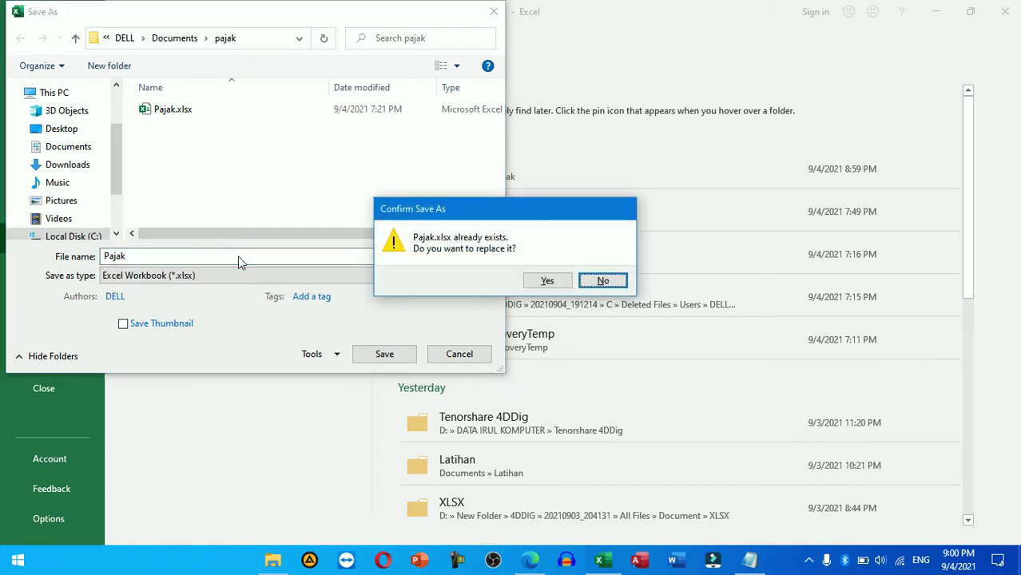
click(549, 281)
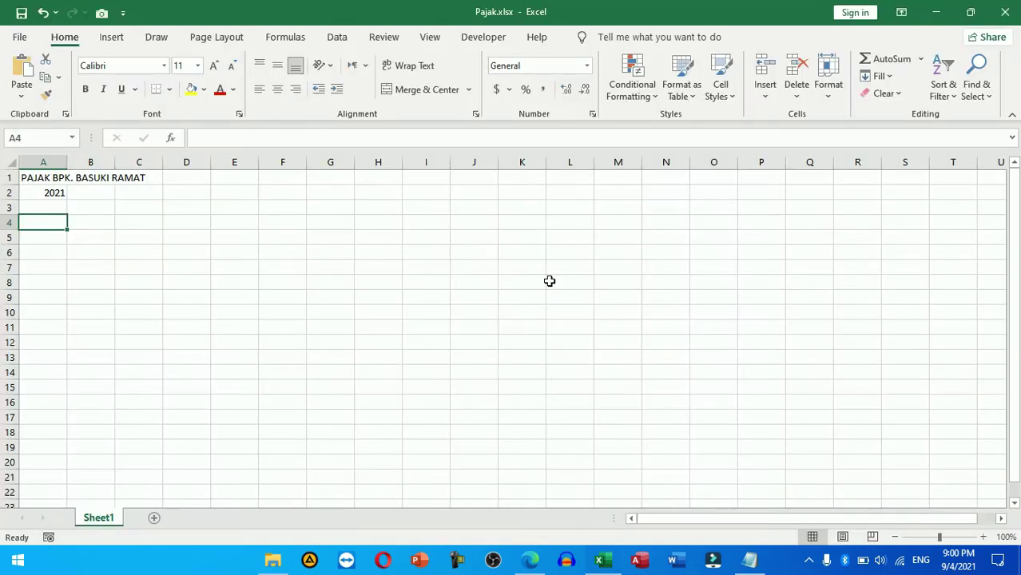
Step: Close Excel, reopen the overwritten Pajak.xlsx from Explorer, close it, then switch to the 4DDiG browser page
click(1007, 12)
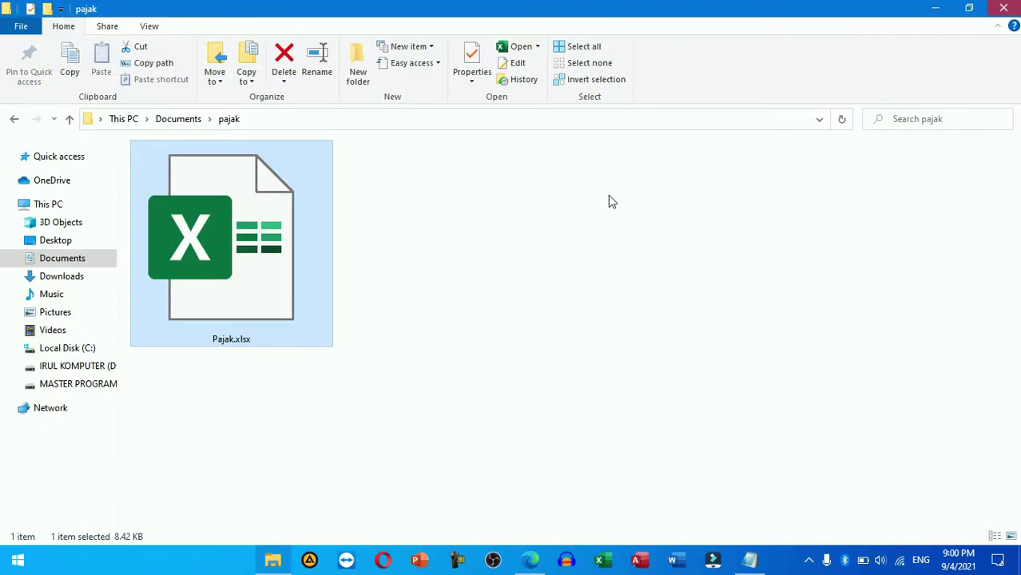
click(258, 250)
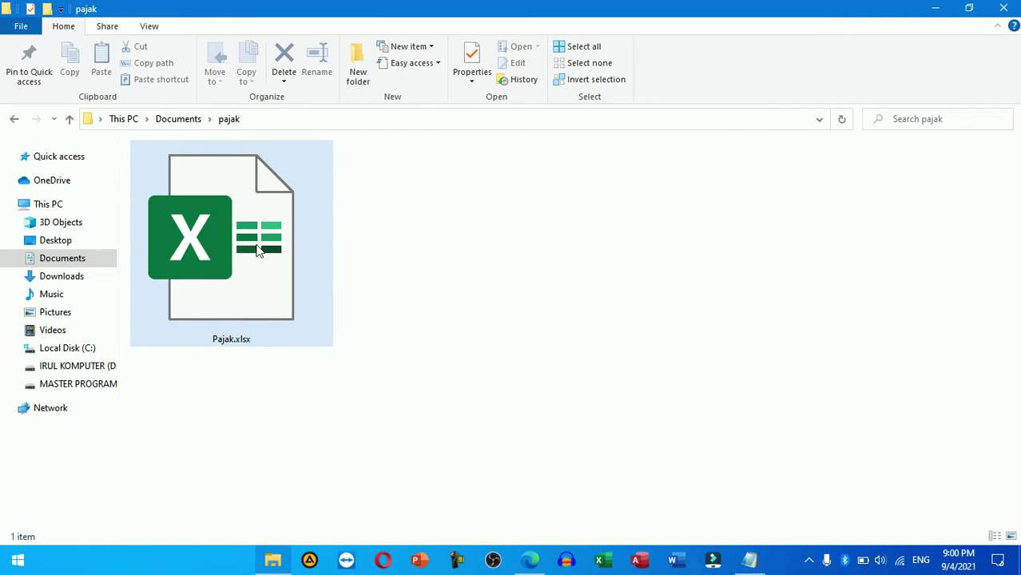
double_click(258, 250)
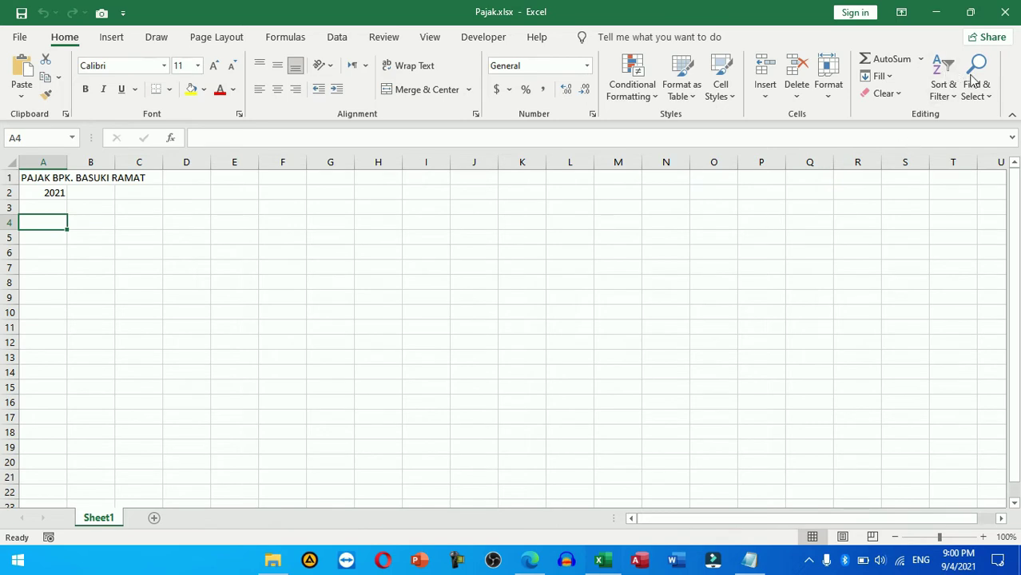
click(1006, 16)
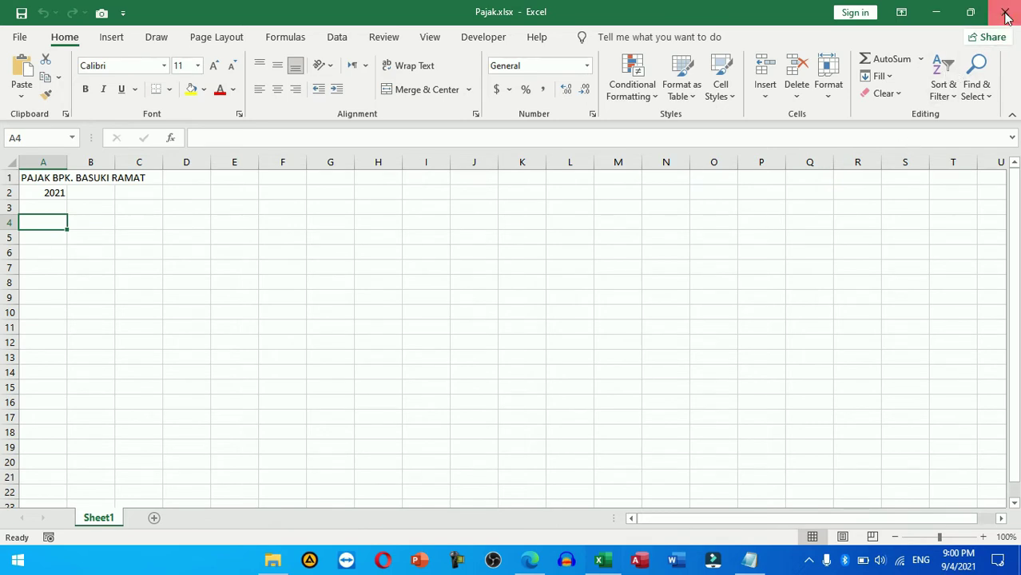
click(685, 294)
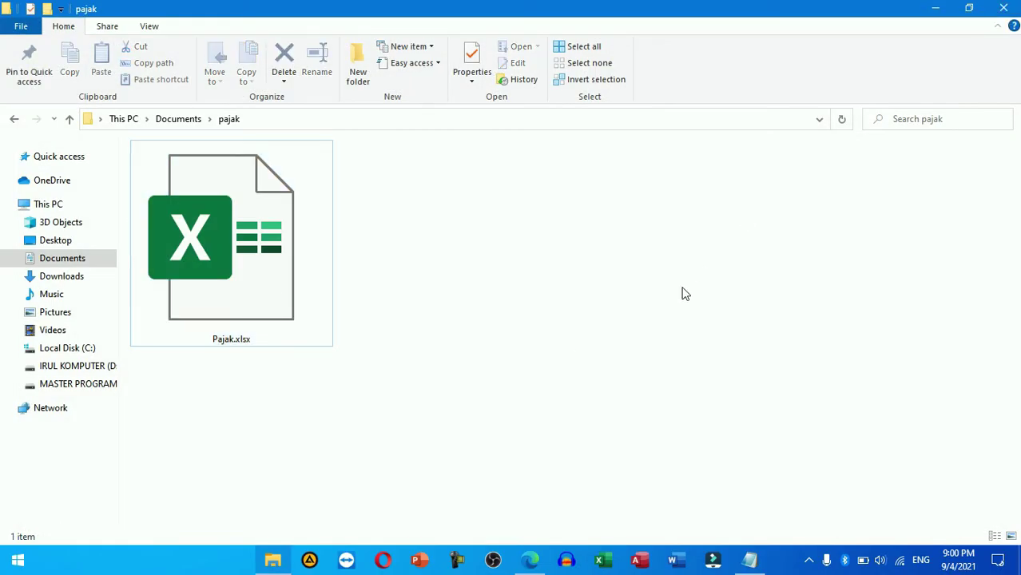
click(534, 566)
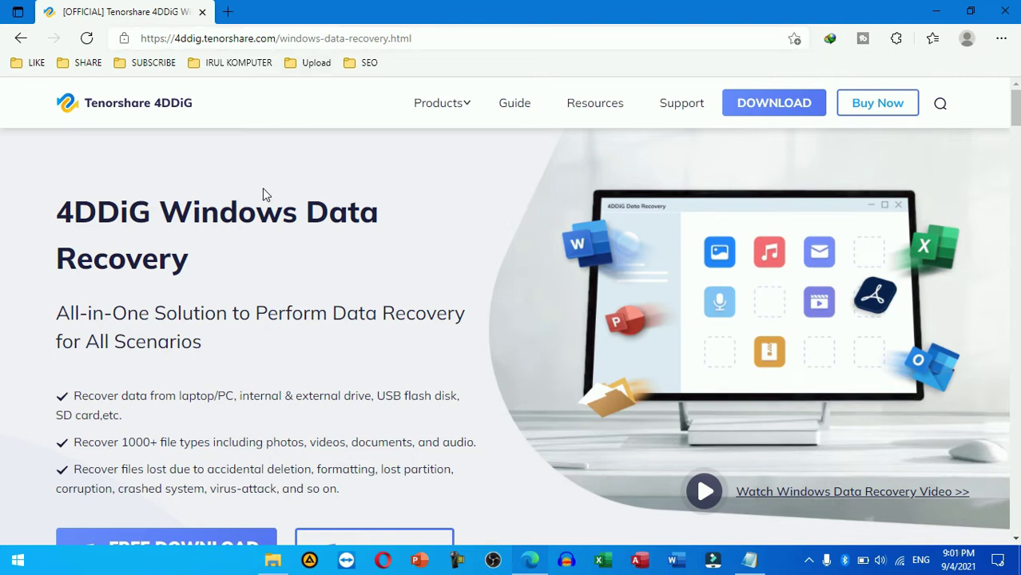
Step: Scroll the 4DDiG Windows Data Recovery page past the scenario cards to the 1000+ Data Types section
scroll(263, 190, down, 1)
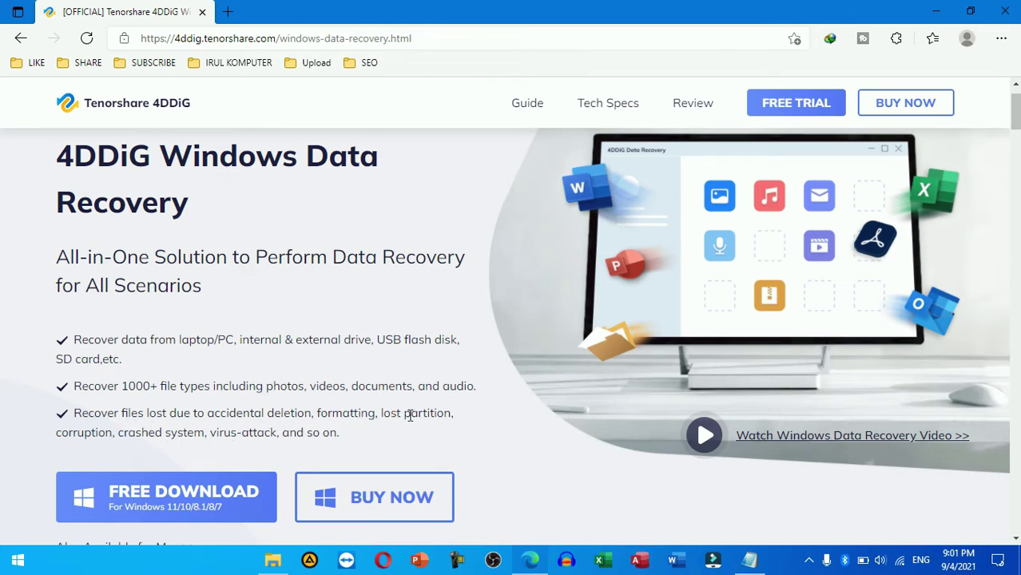
scroll(410, 415, down, 1)
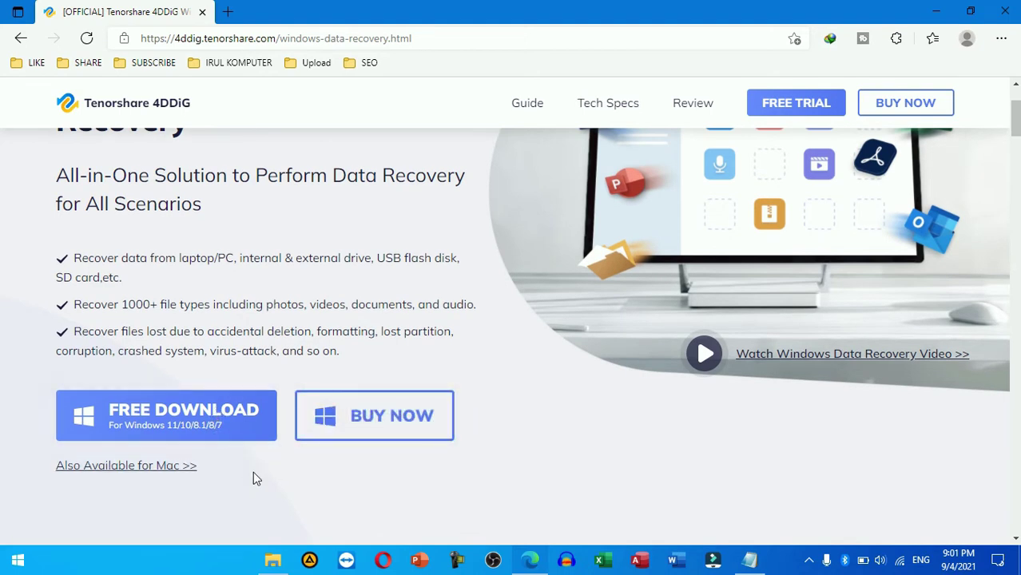
scroll(253, 473, down, 1)
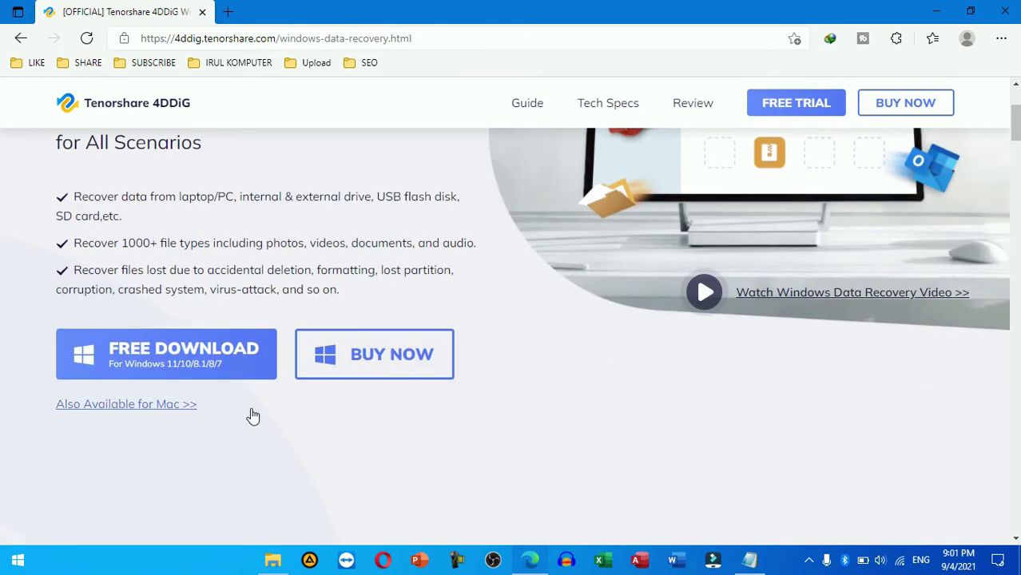
scroll(251, 411, down, 2)
scroll(252, 408, down, 2)
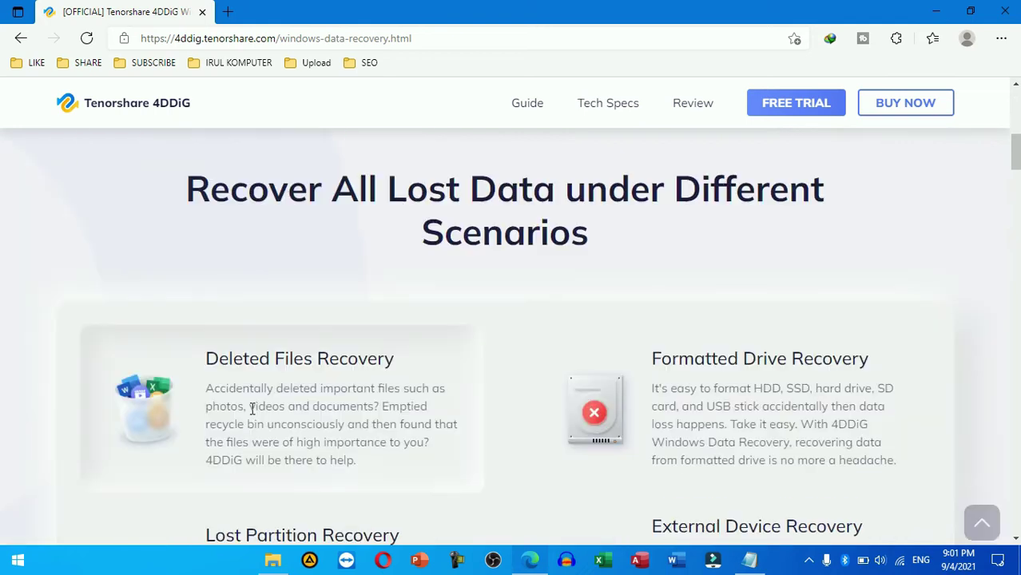
scroll(251, 408, down, 1)
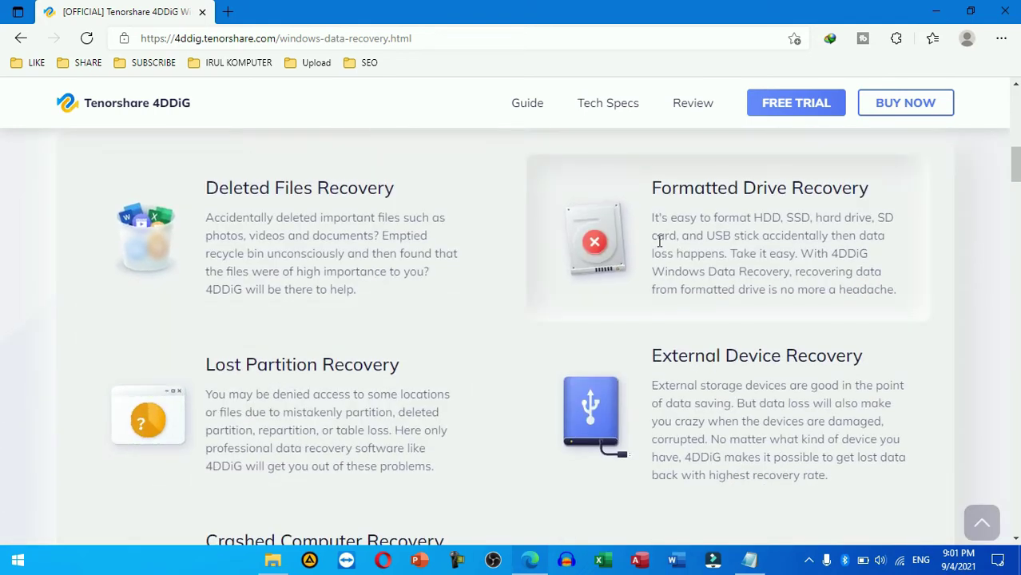
scroll(403, 424, down, 1)
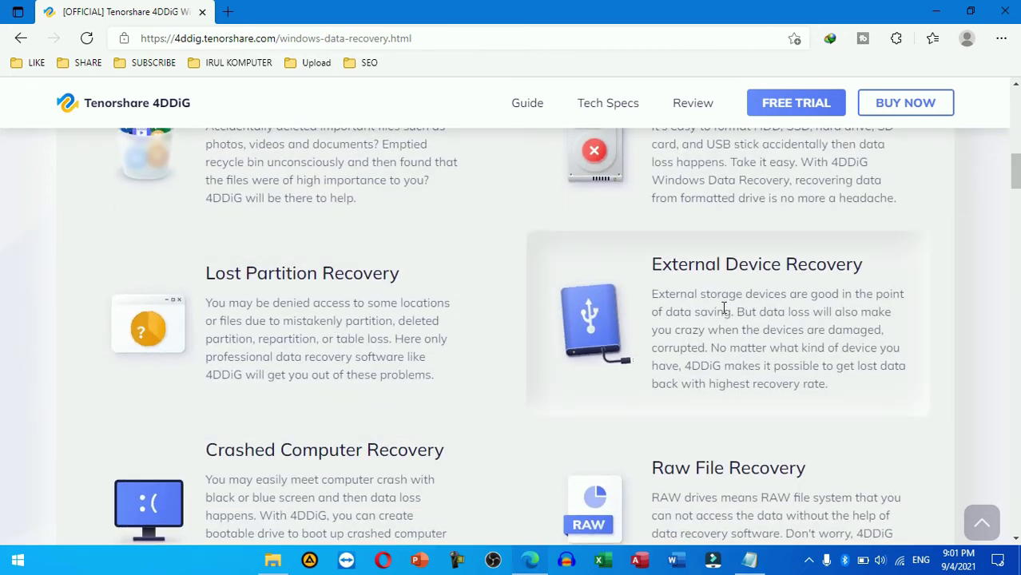
scroll(723, 309, down, 1)
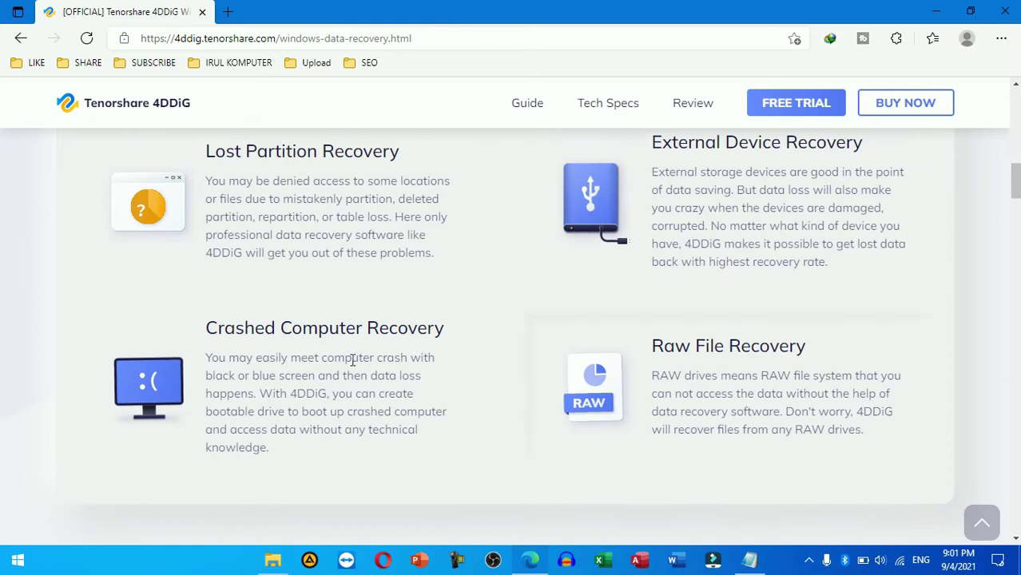
scroll(725, 337, down, 3)
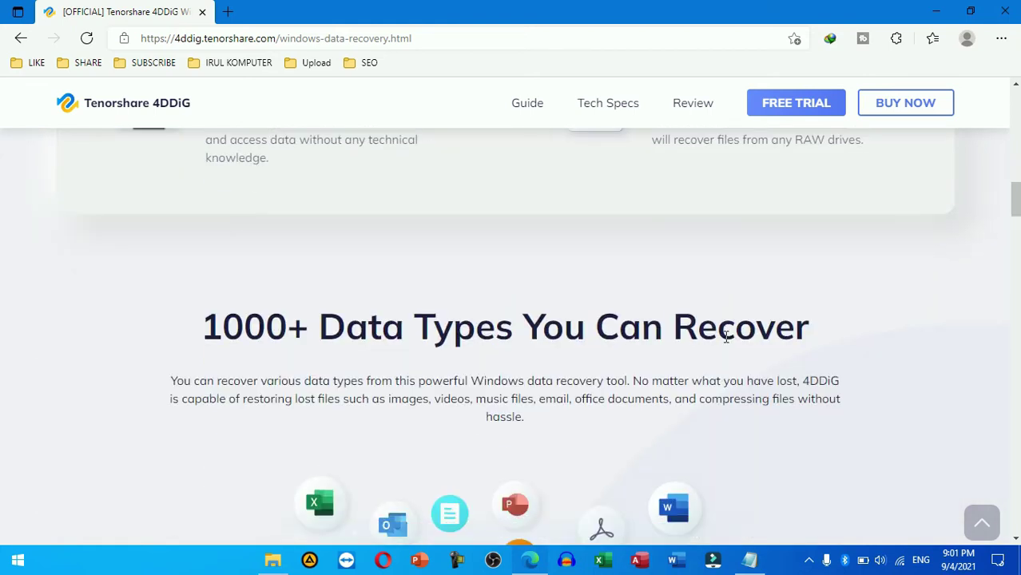
scroll(727, 340, down, 1)
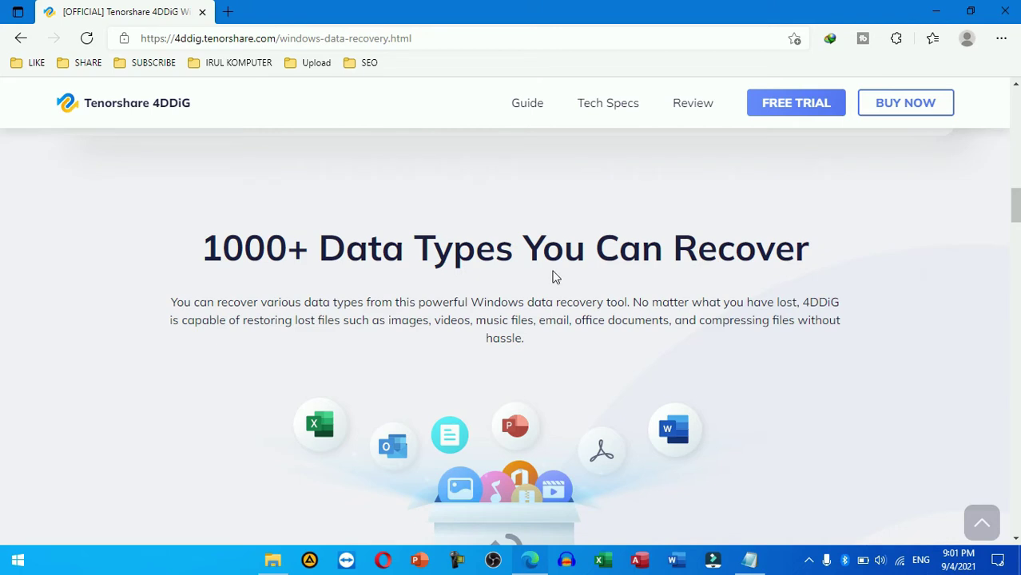
Step: Scroll further down the windows-data-recovery page and follow 'More about tech specifications >>'
scroll(647, 289, down, 2)
scroll(647, 289, down, 3)
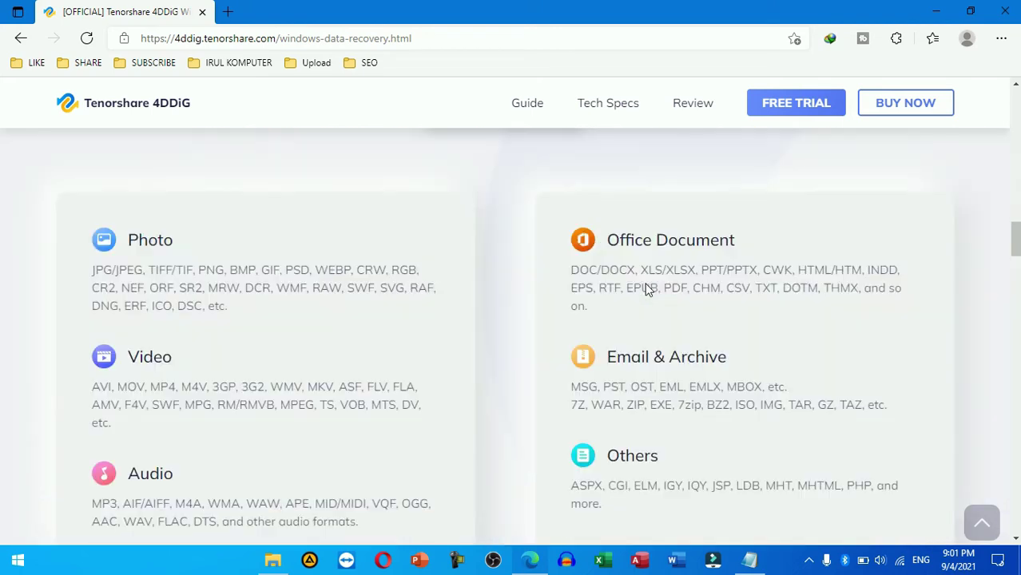
scroll(647, 288, down, 1)
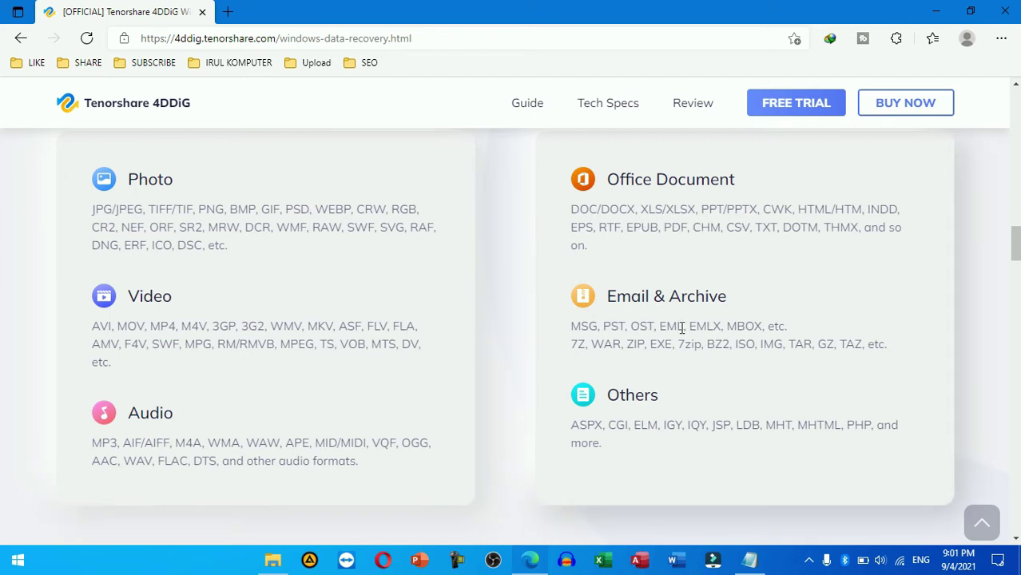
scroll(640, 412, down, 5)
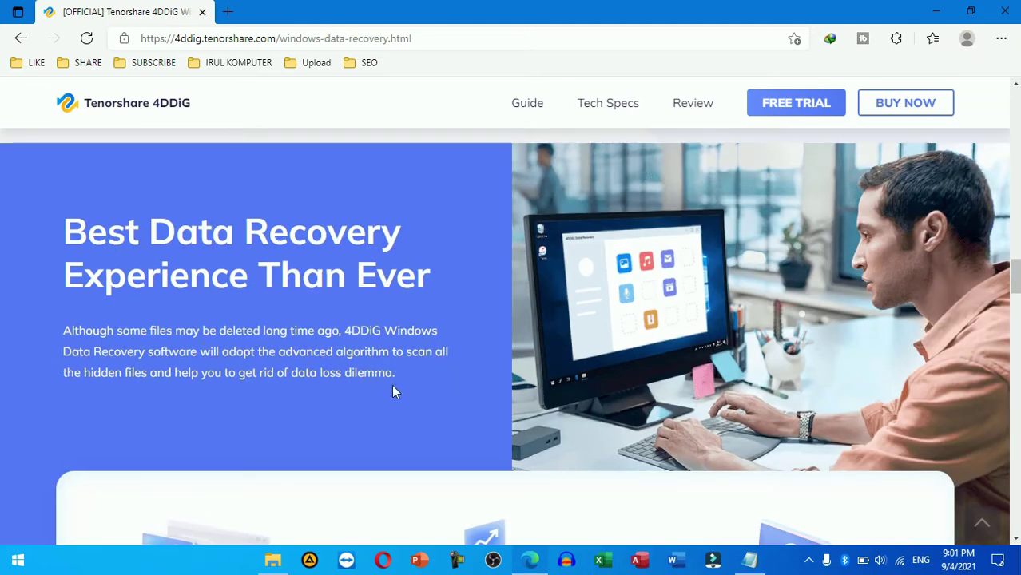
scroll(401, 378, down, 4)
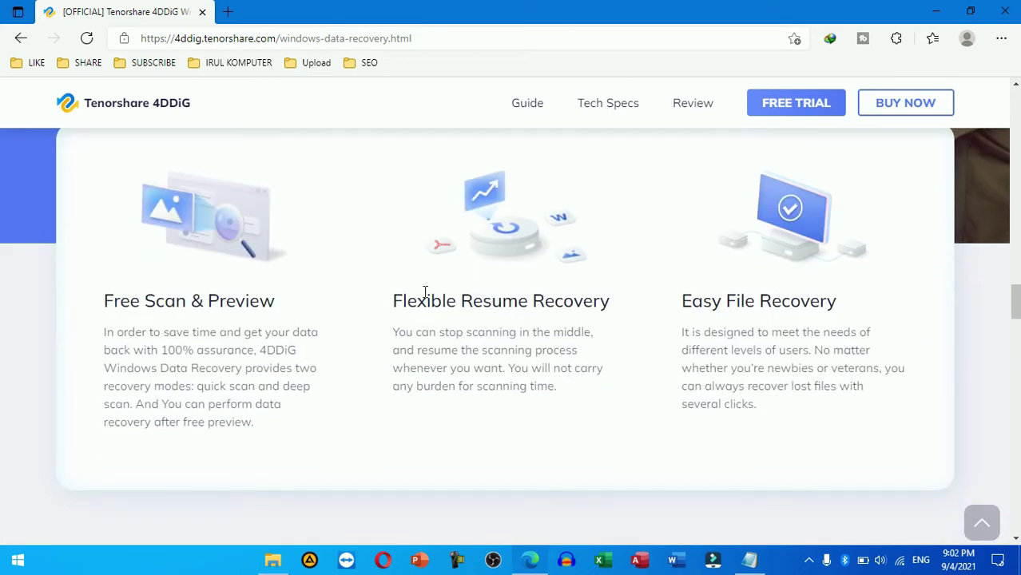
scroll(762, 267, down, 6)
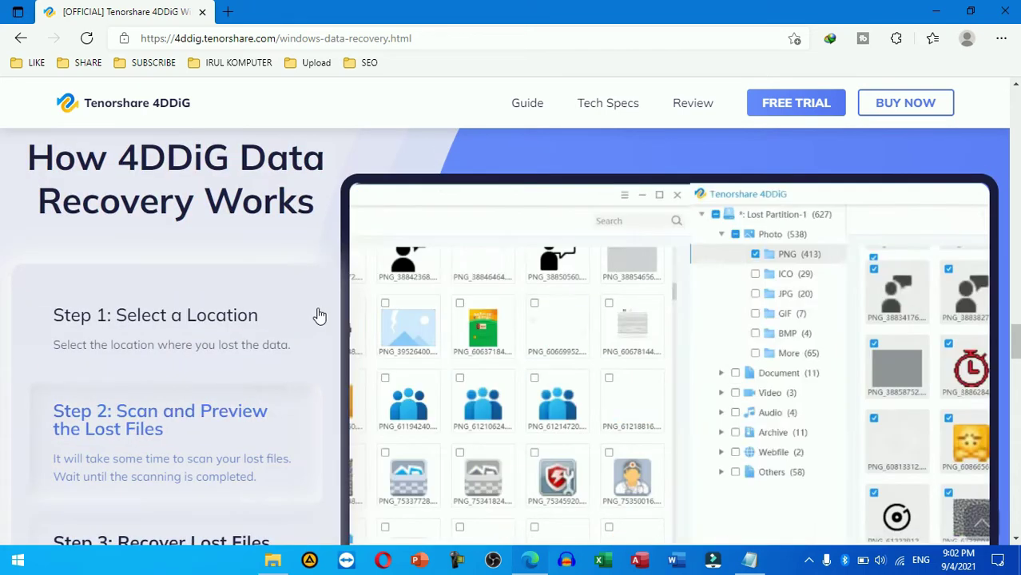
scroll(307, 326, down, 1)
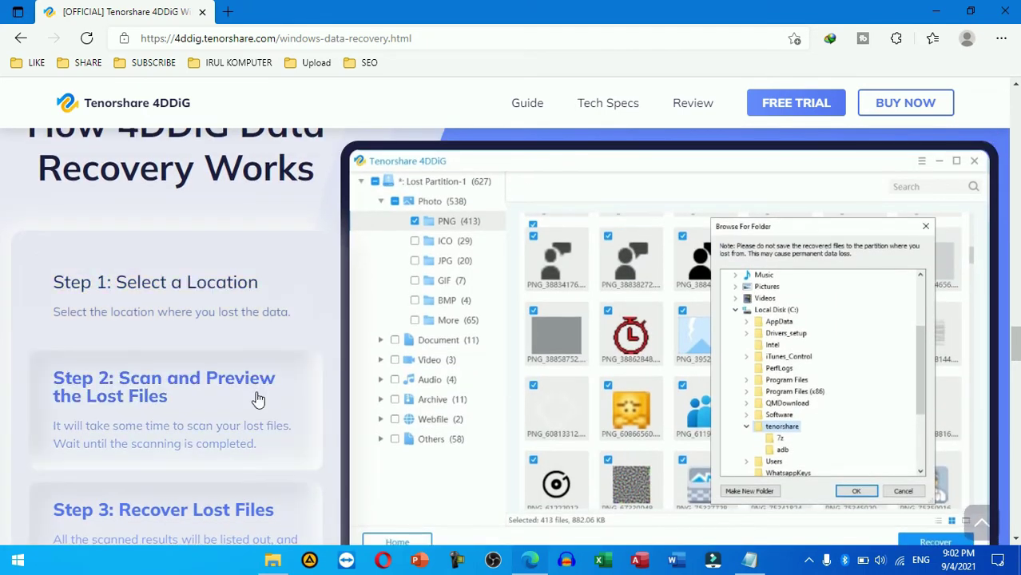
scroll(258, 399, down, 1)
scroll(257, 398, down, 1)
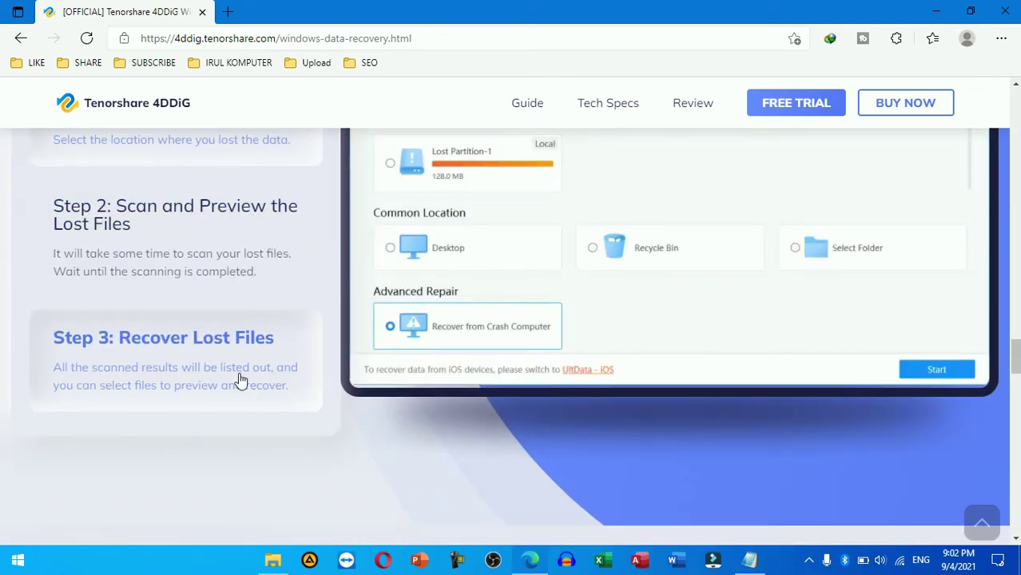
scroll(278, 360, down, 2)
scroll(278, 362, down, 3)
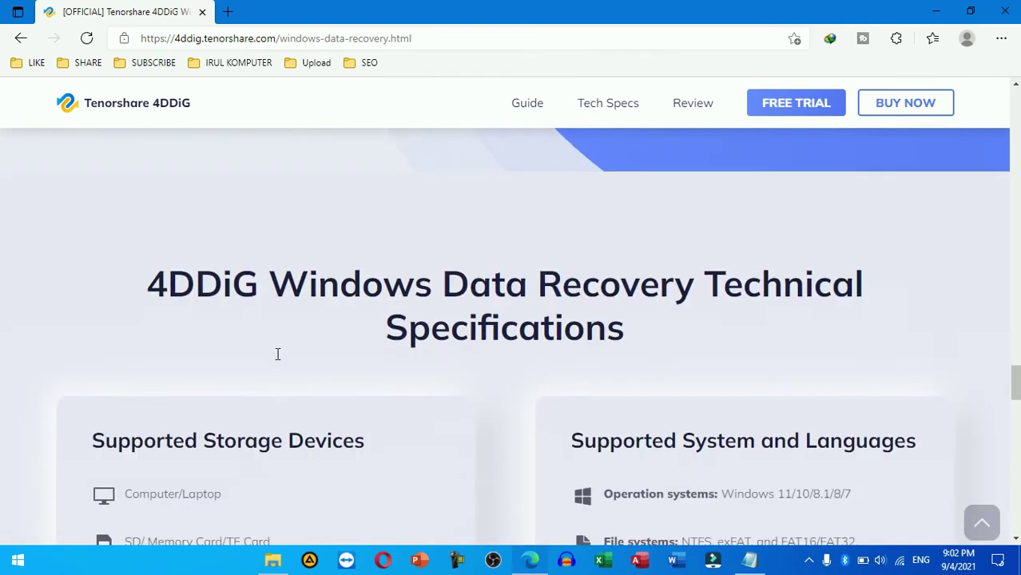
scroll(278, 354, down, 2)
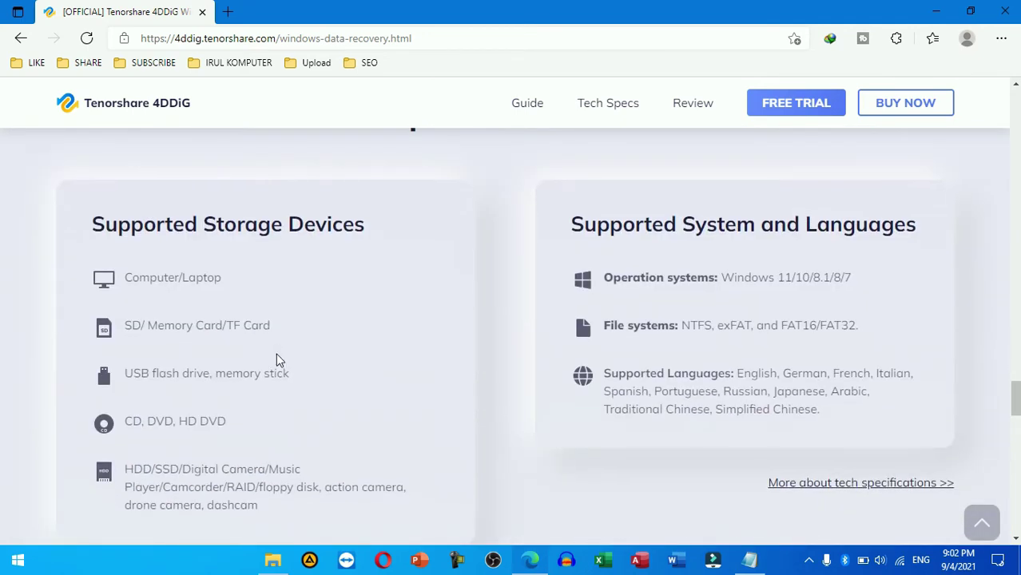
scroll(278, 354, down, 1)
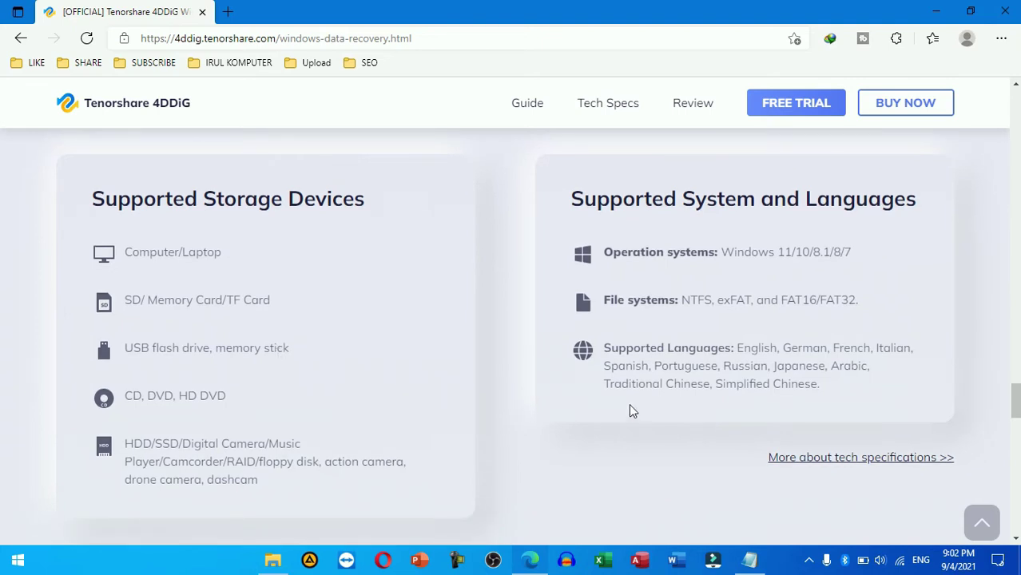
scroll(607, 471, down, 3)
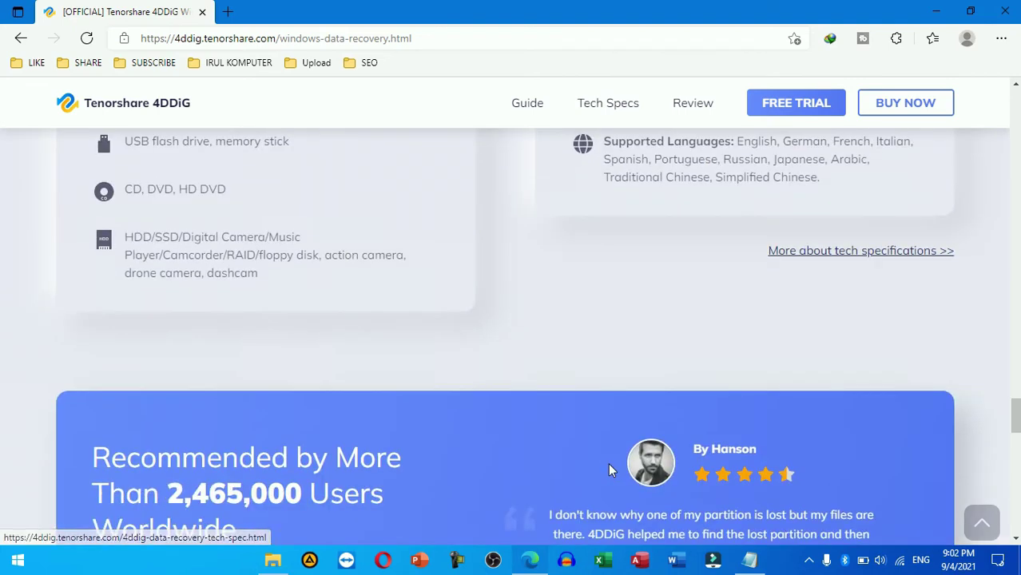
scroll(609, 470, down, 2)
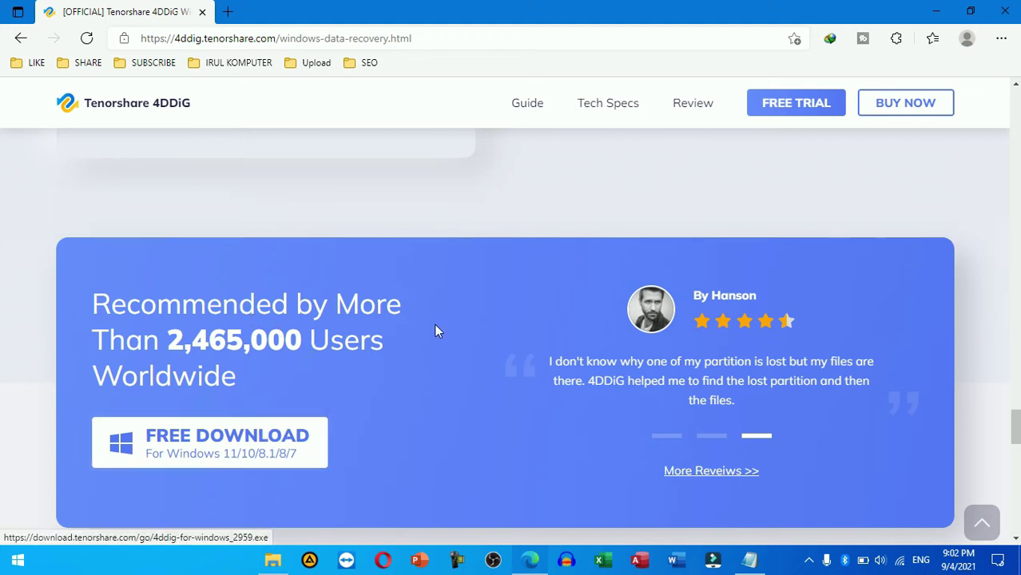
scroll(436, 331, up, 4)
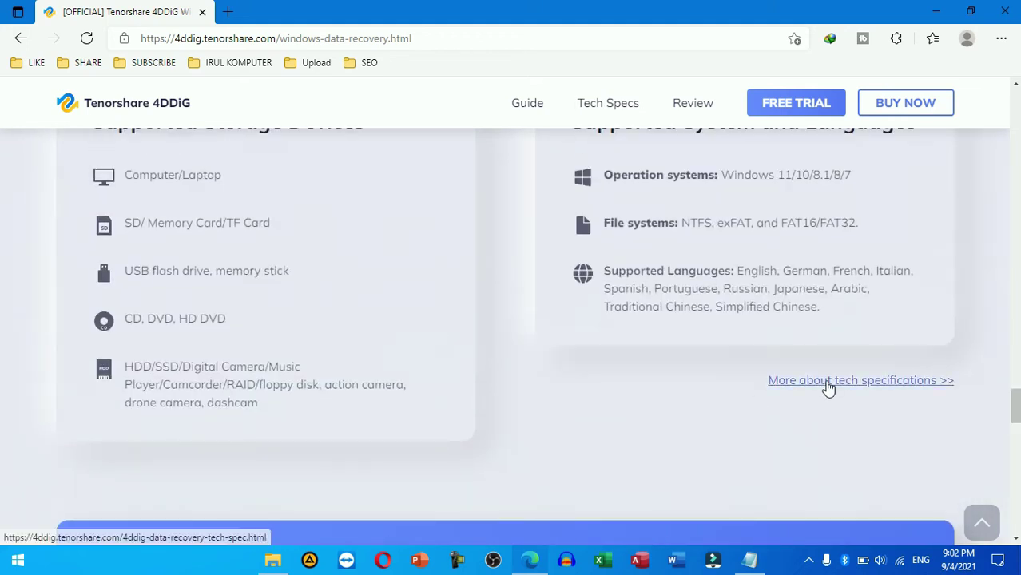
click(828, 388)
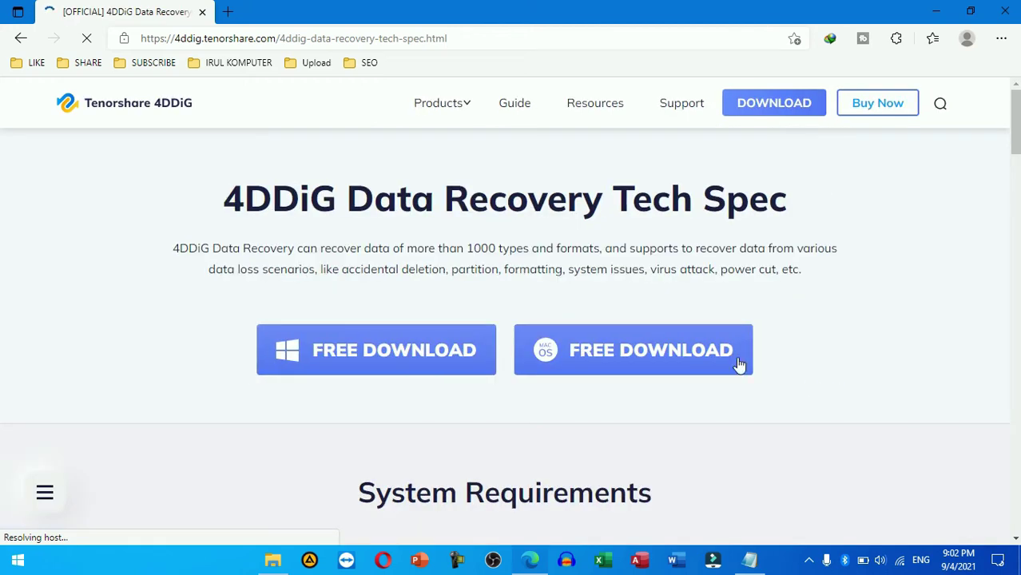
scroll(674, 442, down, 2)
scroll(673, 442, down, 3)
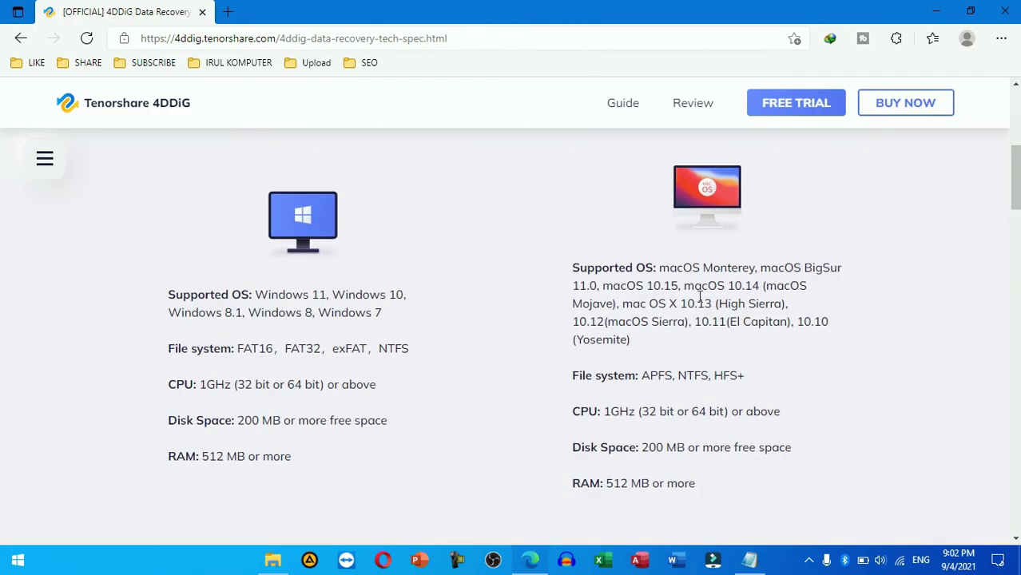
scroll(700, 295, down, 1)
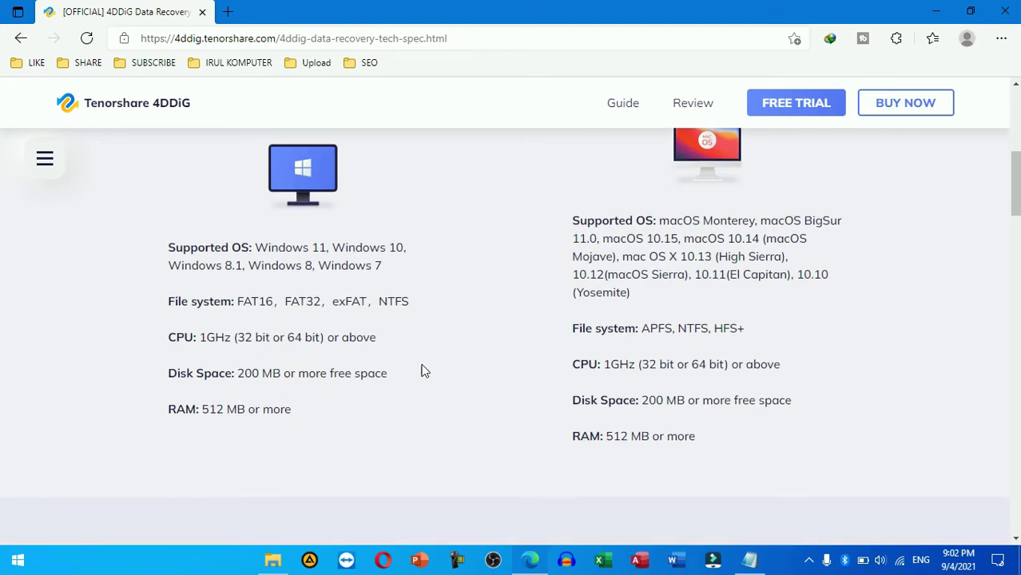
scroll(591, 415, down, 3)
scroll(591, 415, down, 4)
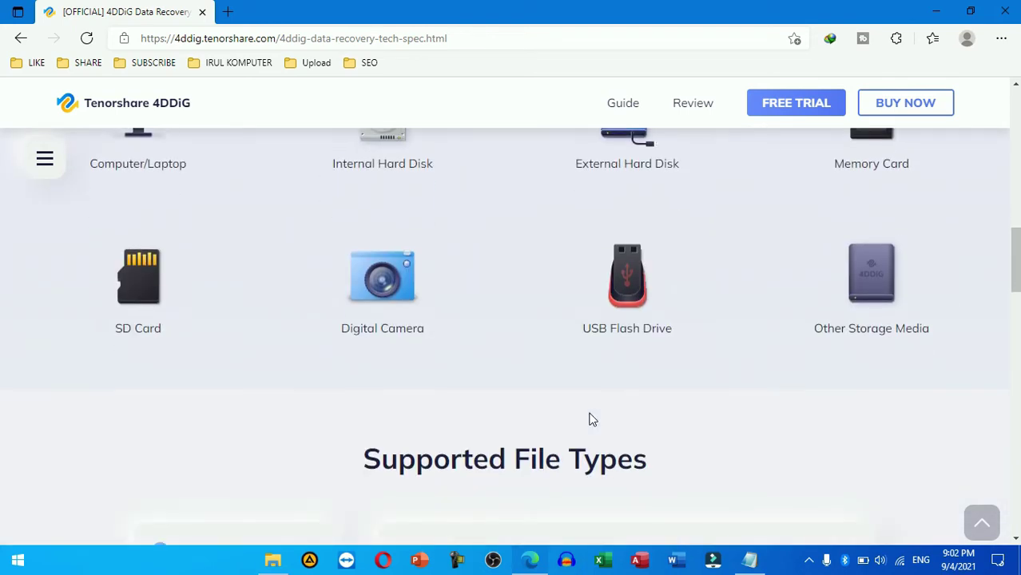
scroll(591, 419, down, 10)
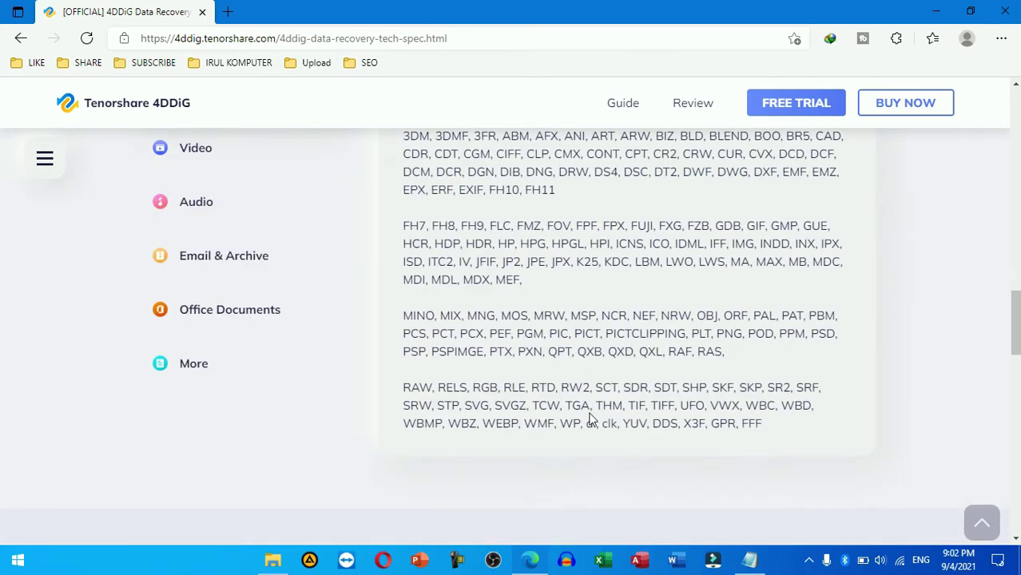
scroll(590, 418, down, 3)
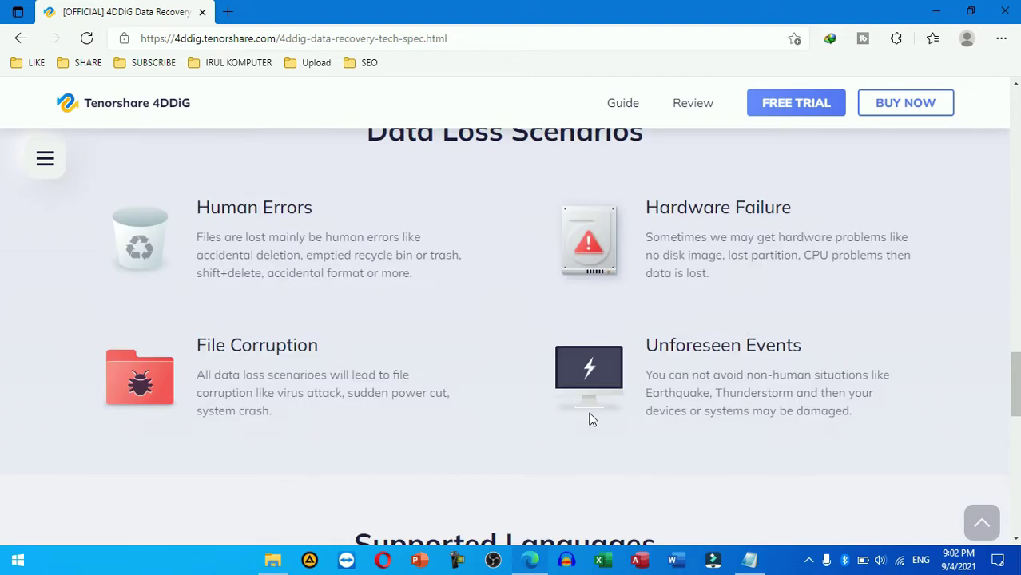
scroll(591, 419, down, 7)
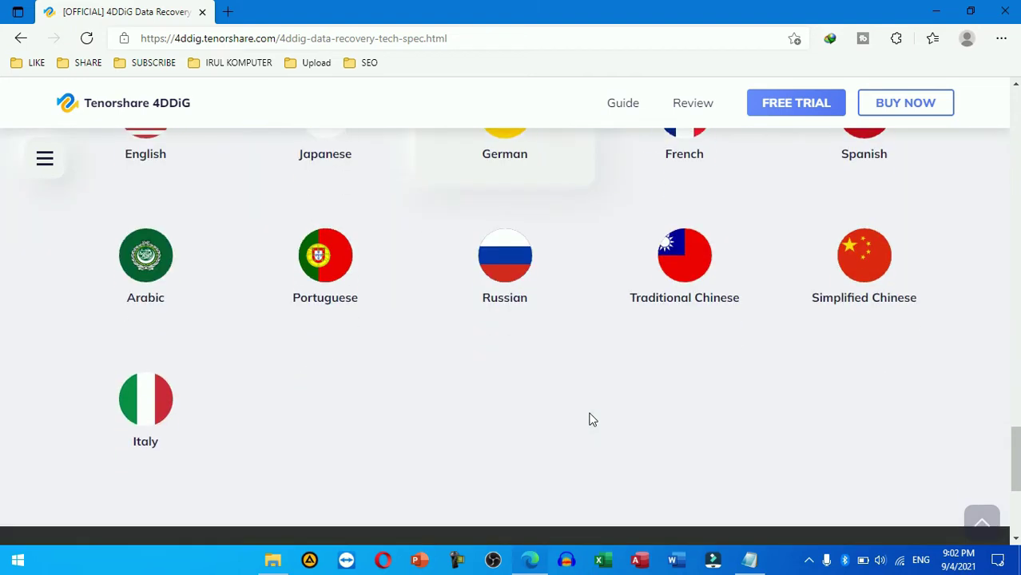
scroll(590, 418, up, 18)
scroll(591, 418, up, 12)
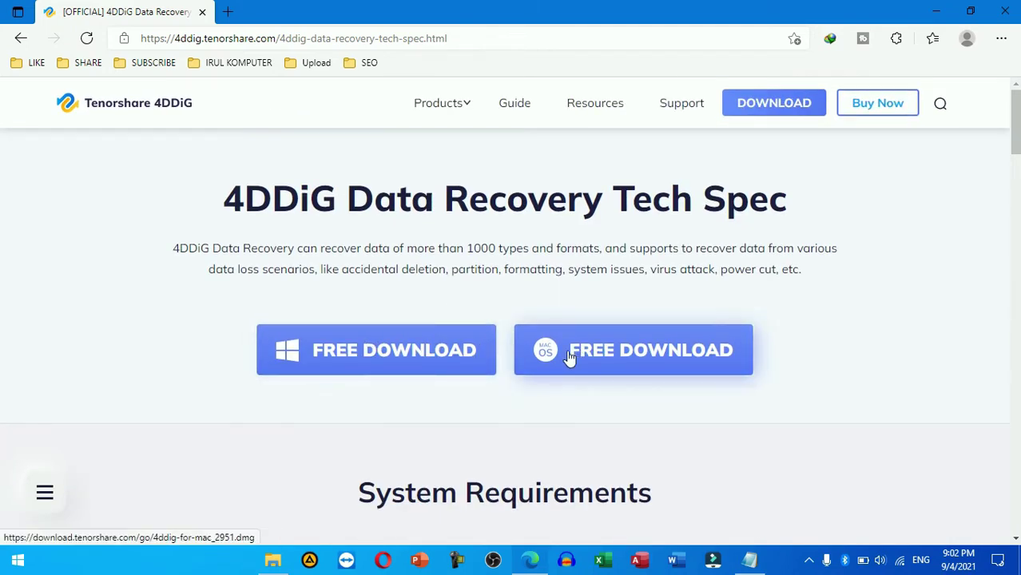
Step: Download the Windows 4DDiG installer to Downloads as 4ddig-for-windows_2.exe and open it
click(412, 352)
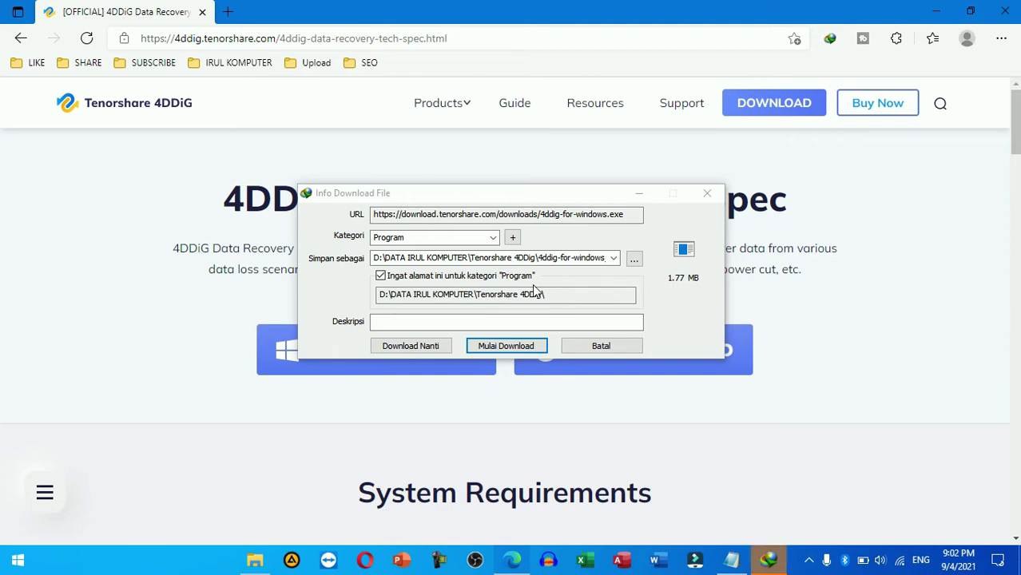
click(613, 258)
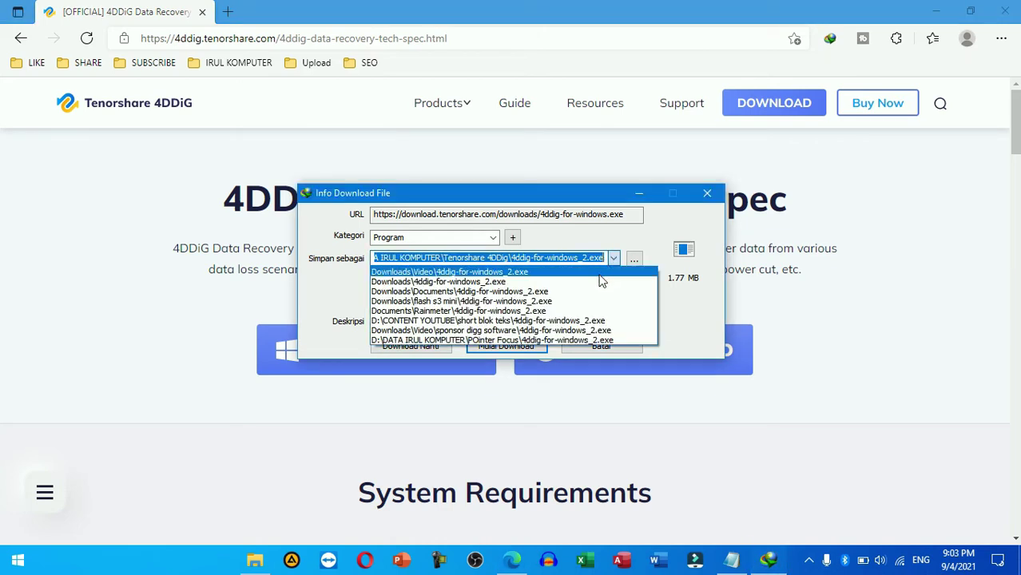
click(599, 282)
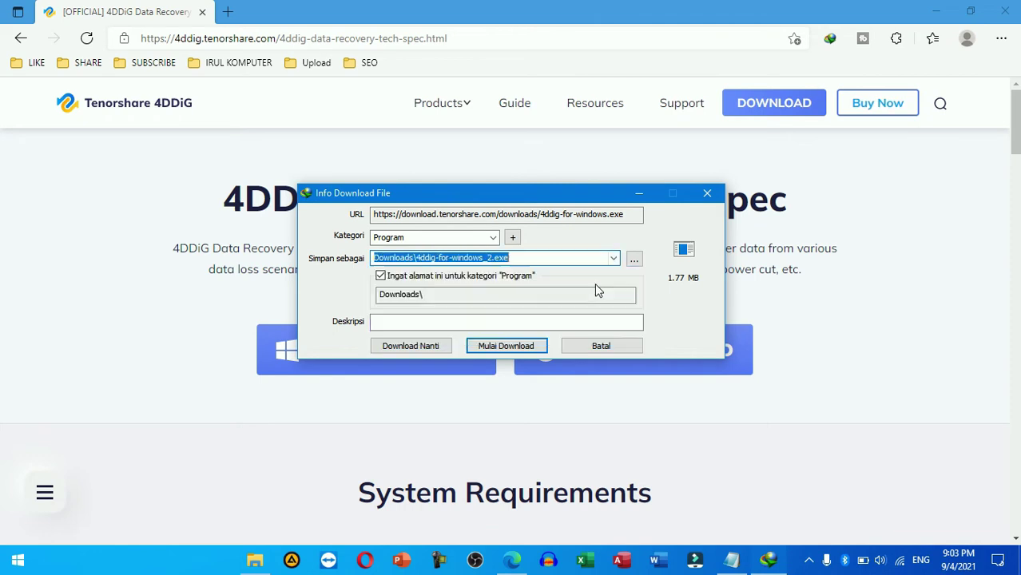
click(520, 352)
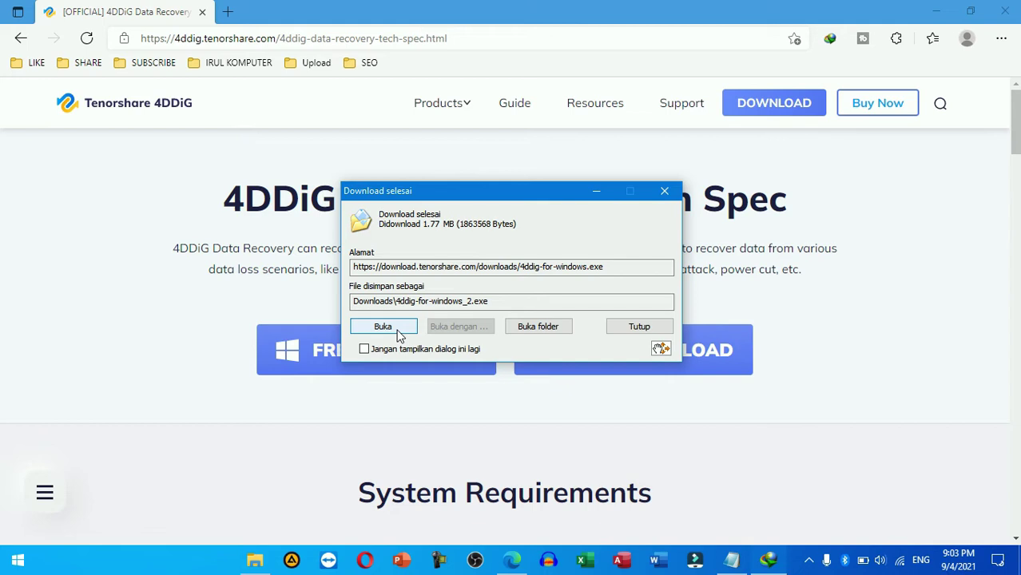
click(400, 335)
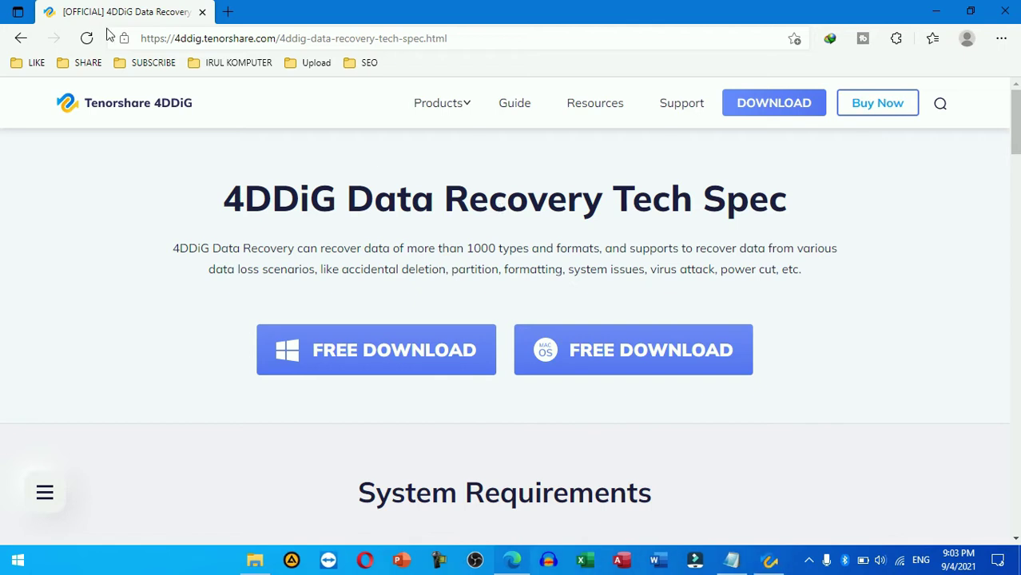
Step: Start the 4DDiG installation and minimise Edge and File Explorer while it installs
click(21, 38)
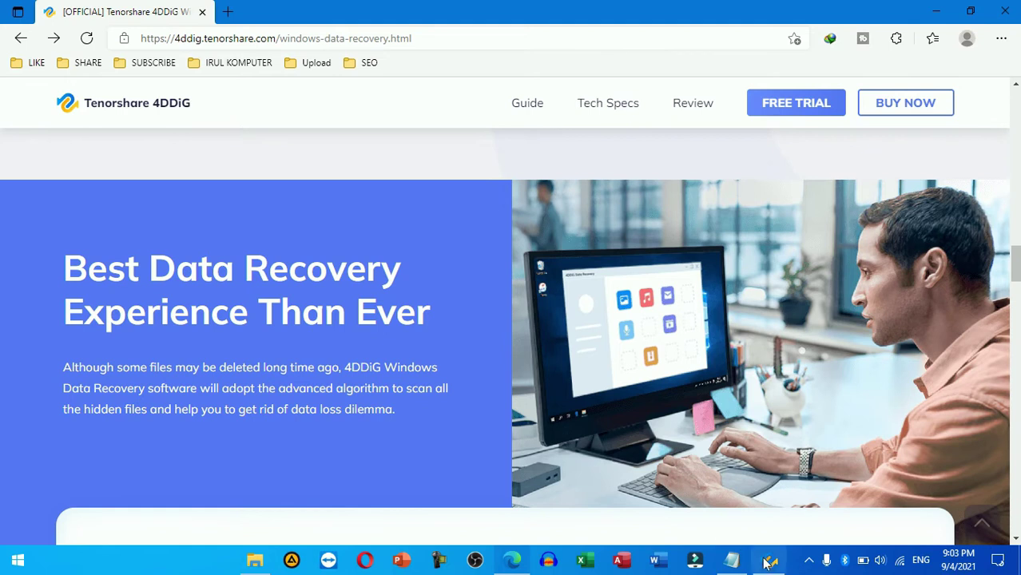
click(769, 561)
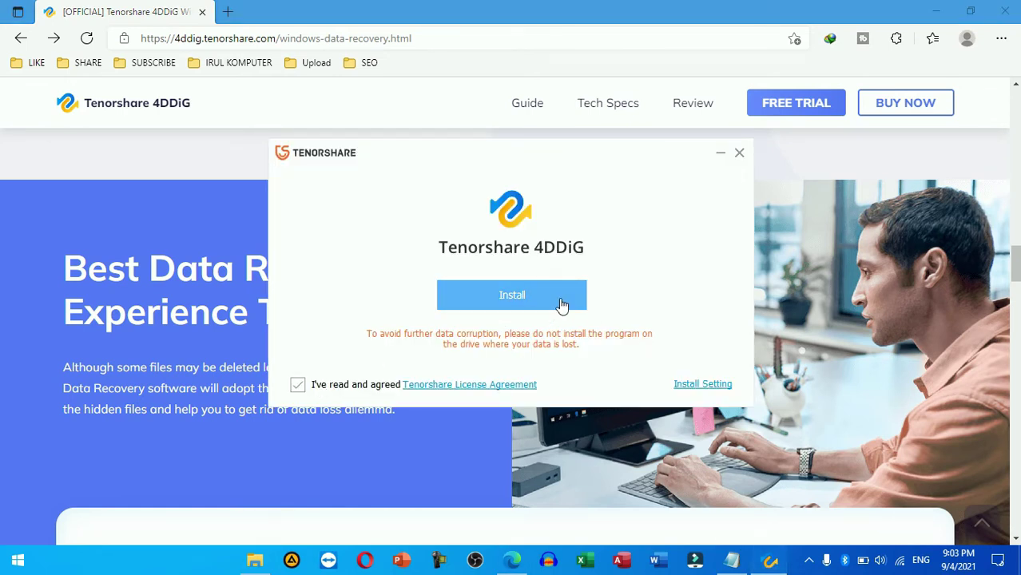
click(560, 302)
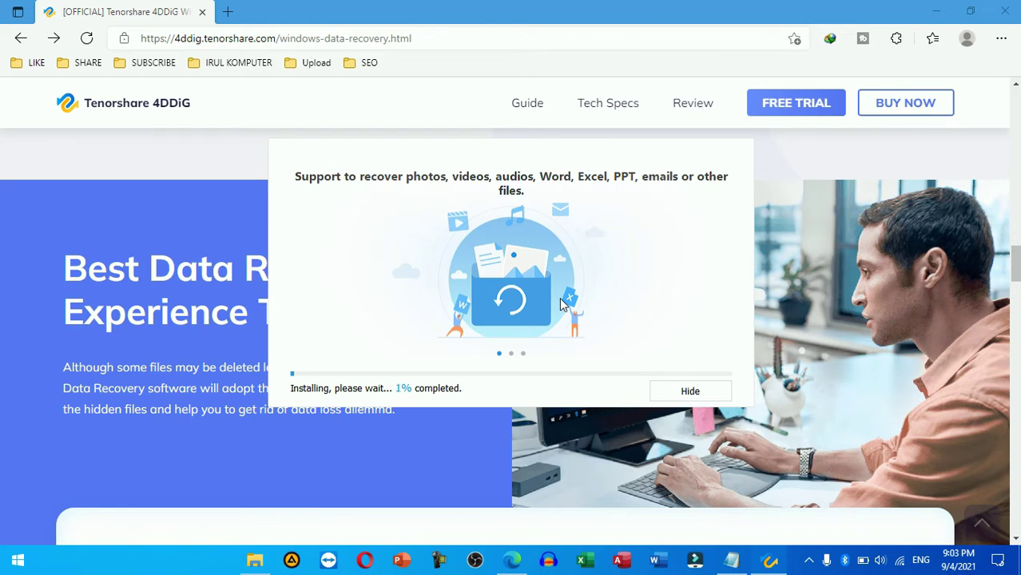
click(938, 11)
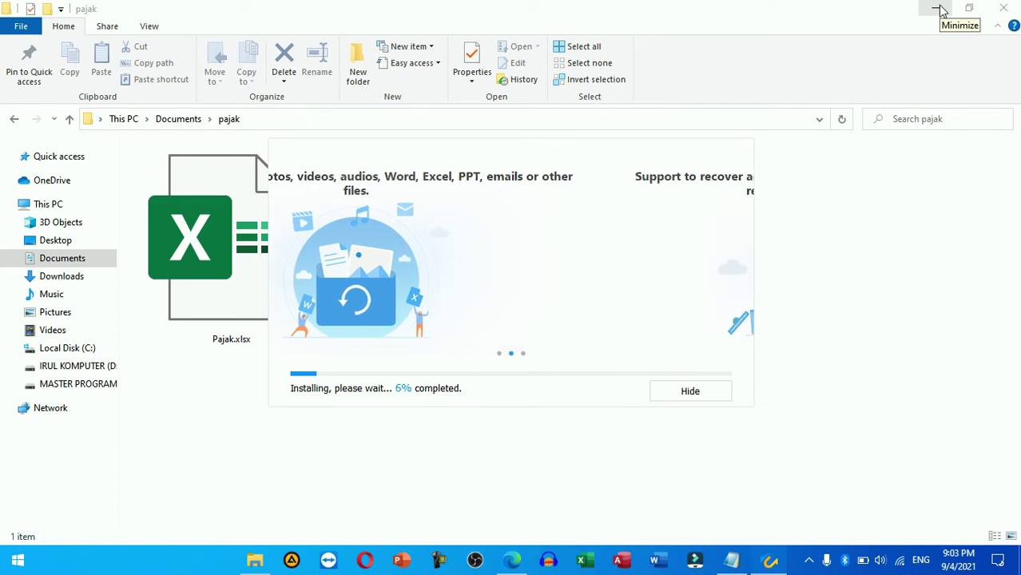
click(941, 10)
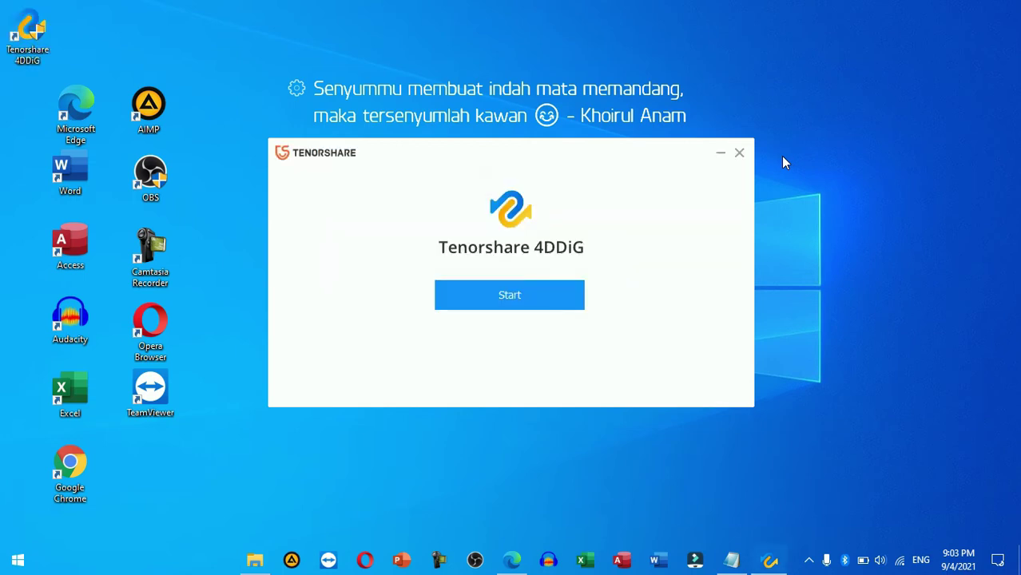
Step: Launch Tenorshare 4DDiG from the finished installer to reach its Select A Location screen
click(552, 295)
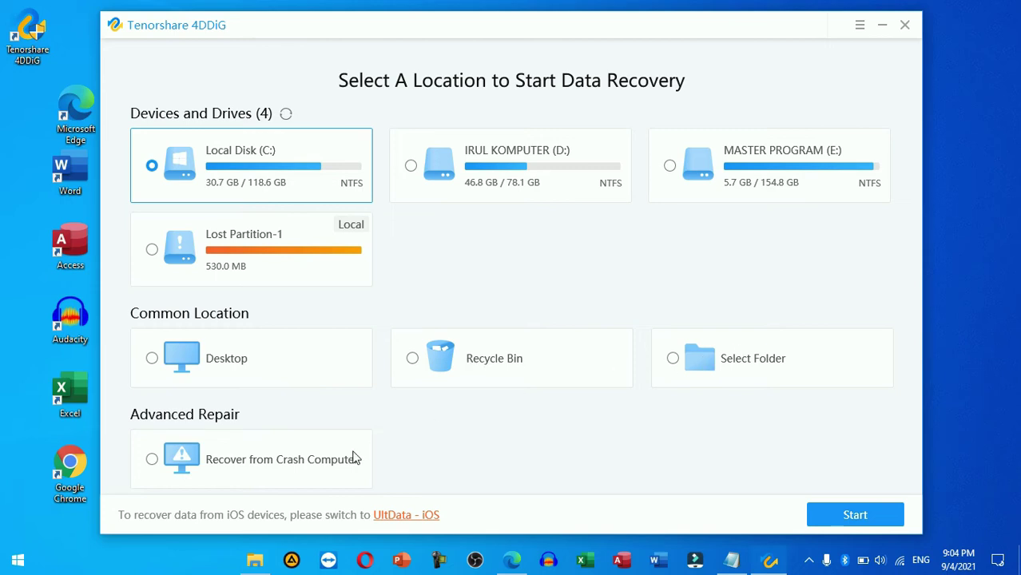
Step: Choose Select Folder and expand Local Disk (C:) > Users > DELL in the folder tree
click(767, 357)
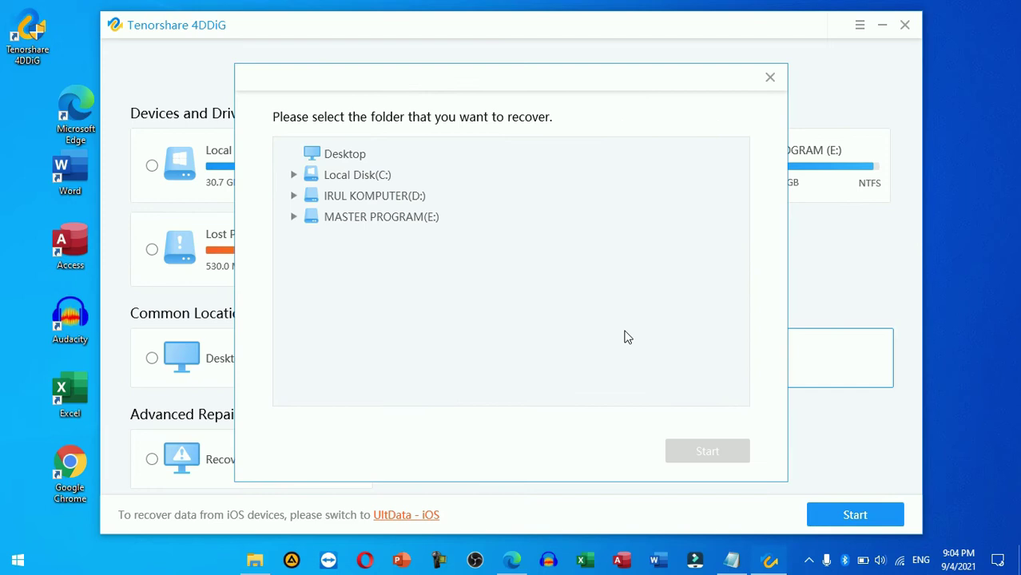
click(355, 176)
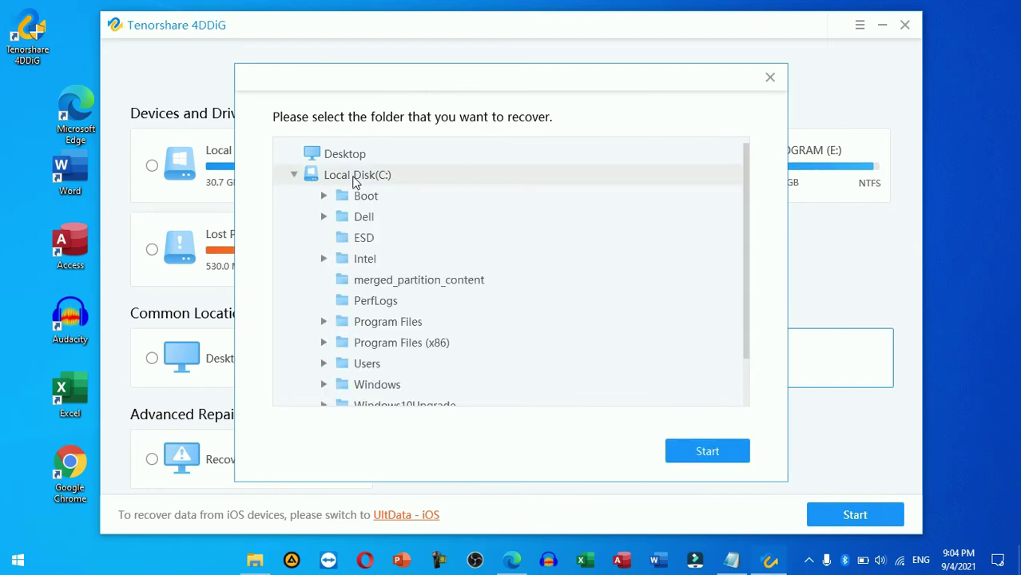
click(358, 222)
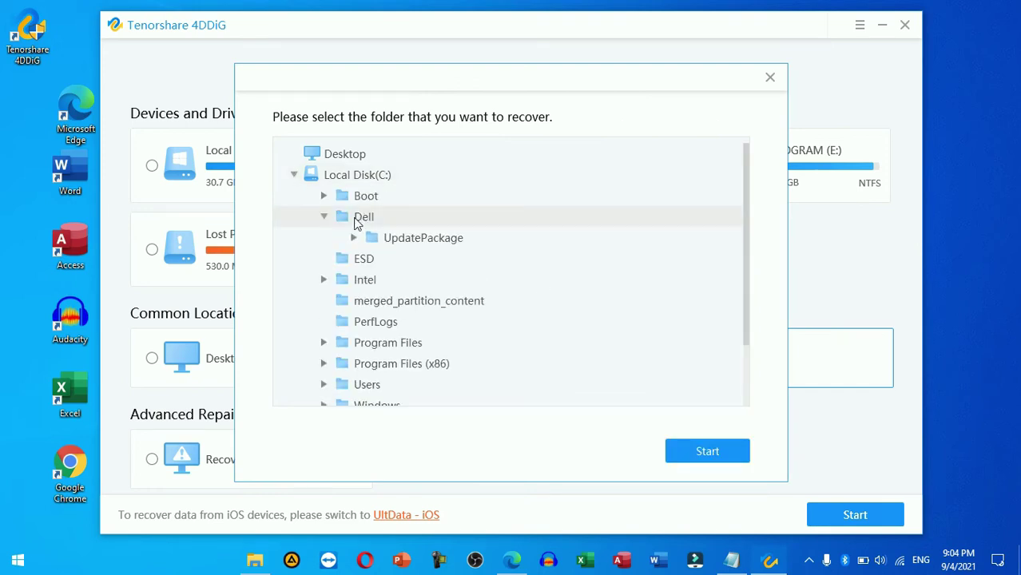
click(357, 223)
click(368, 363)
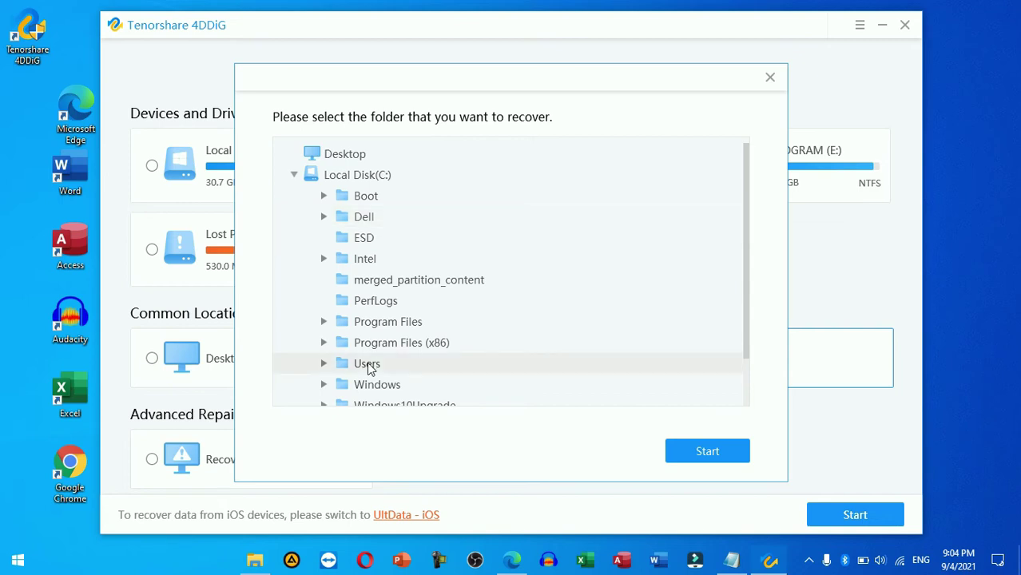
scroll(403, 384, down, 3)
click(394, 280)
Step: Expand Documents, pick the pajak folder and start the scan
scroll(438, 342, down, 5)
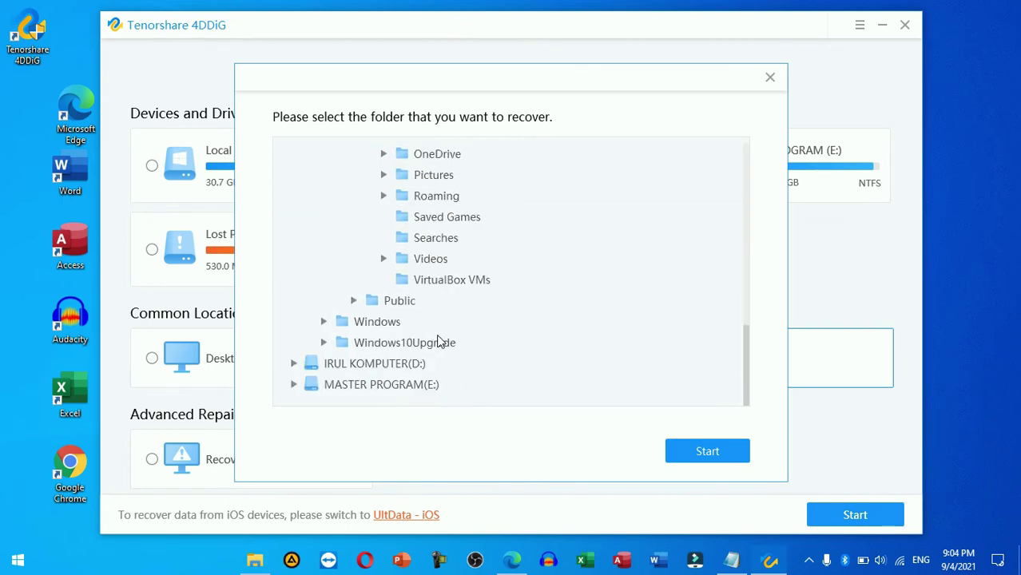
scroll(438, 342, up, 5)
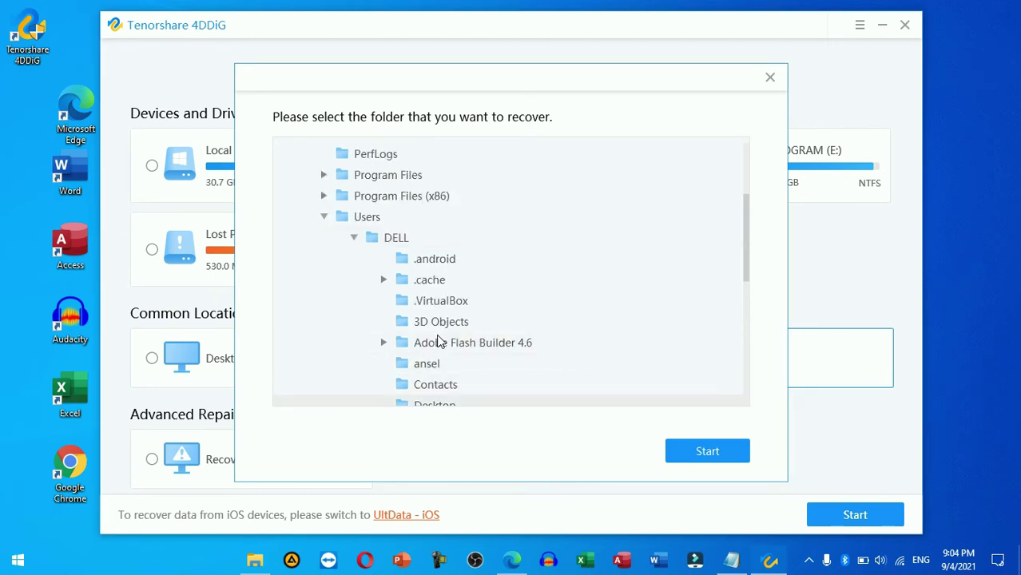
scroll(438, 342, down, 2)
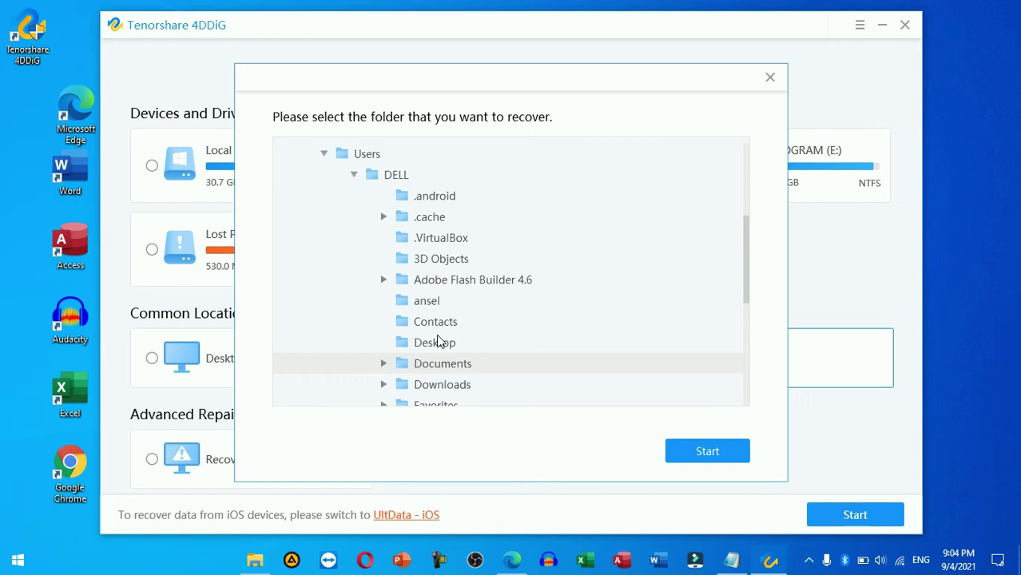
click(384, 363)
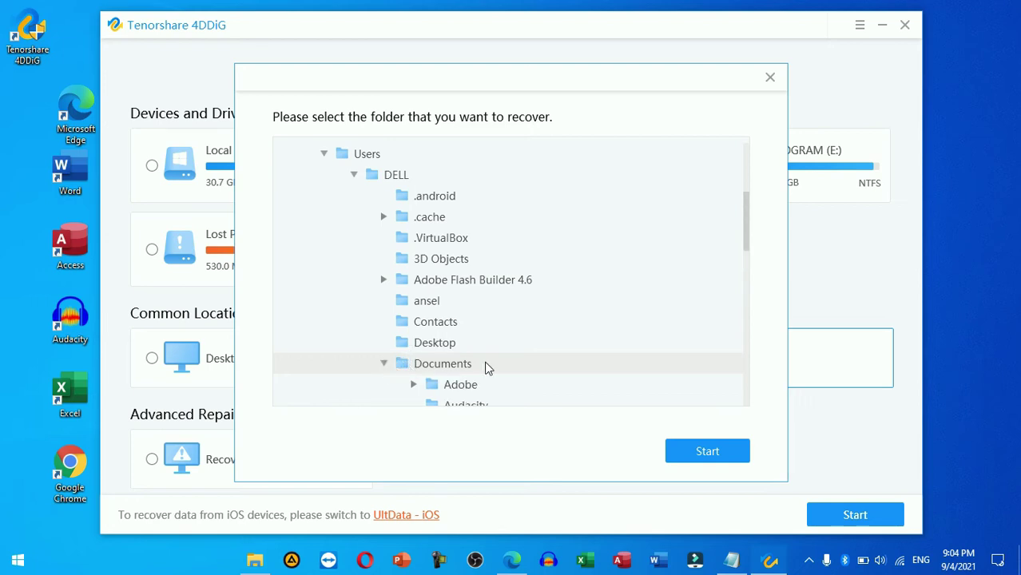
scroll(489, 368, down, 7)
scroll(489, 368, up, 4)
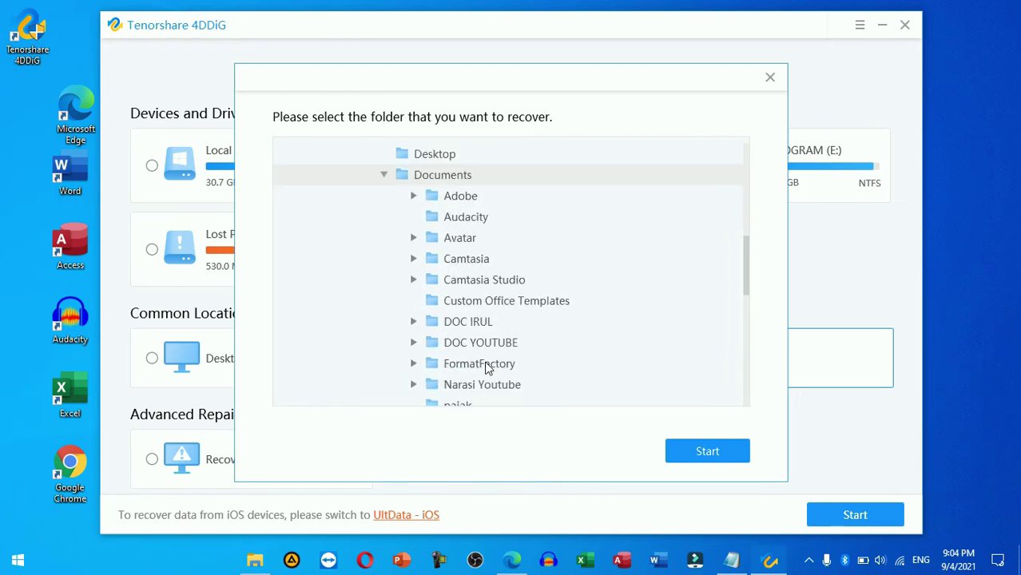
scroll(568, 345, down, 1)
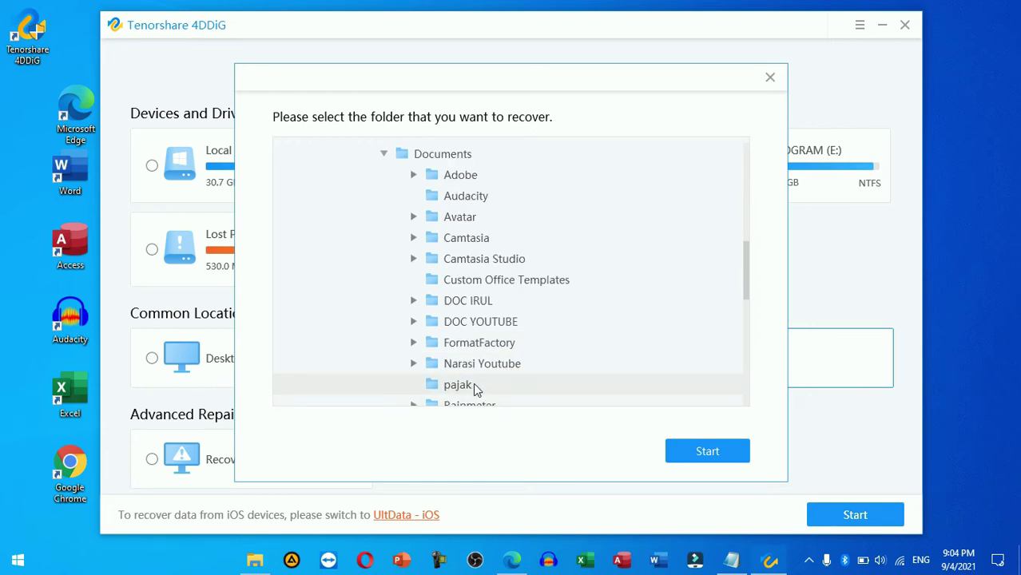
click(734, 457)
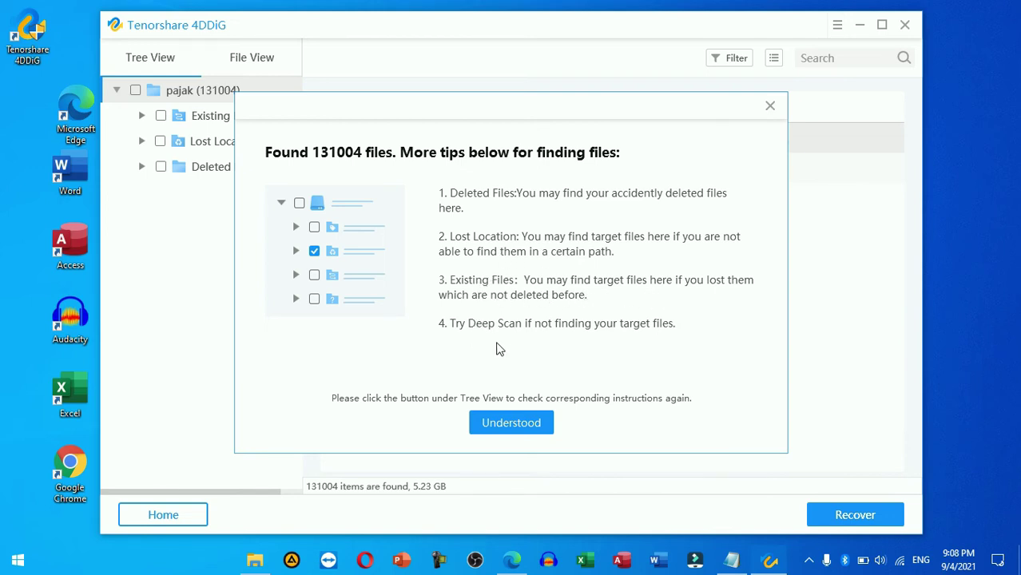
Step: Browse Existing Files > Users > DELL > Documents > pajak to the 8.42 KB Pajak.xlsx, then close Excel
click(536, 423)
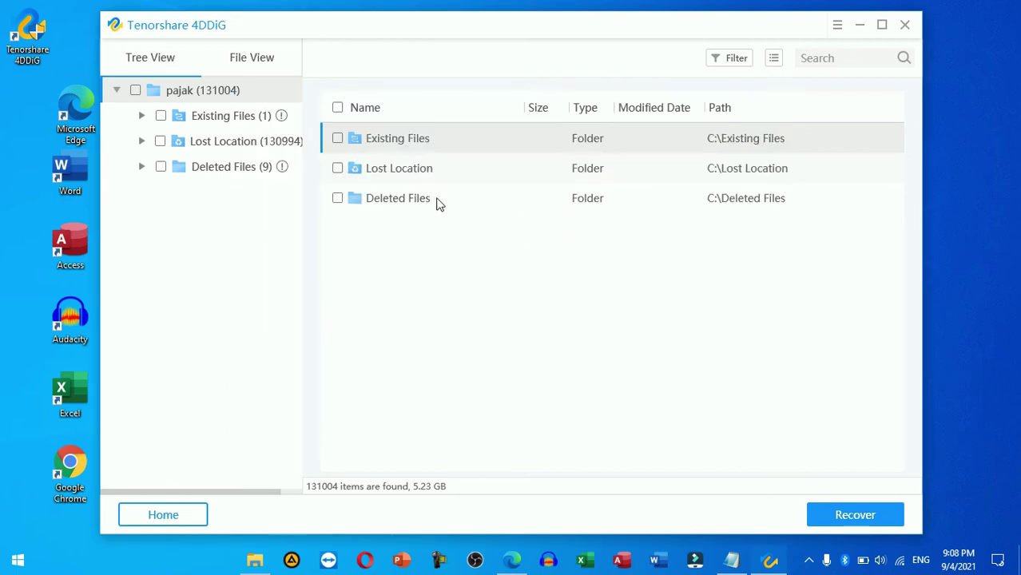
double_click(417, 140)
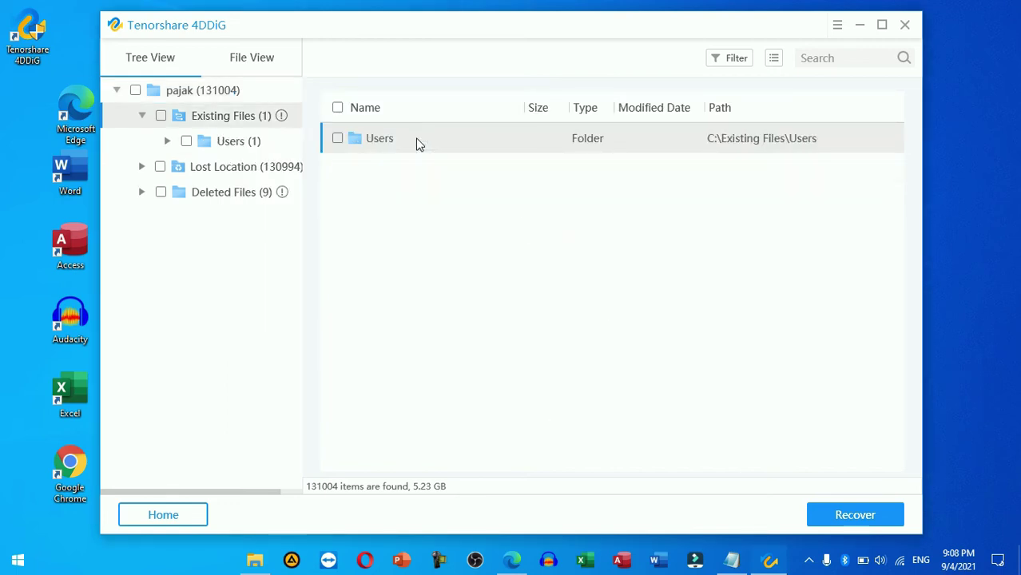
double_click(417, 140)
double_click(417, 140)
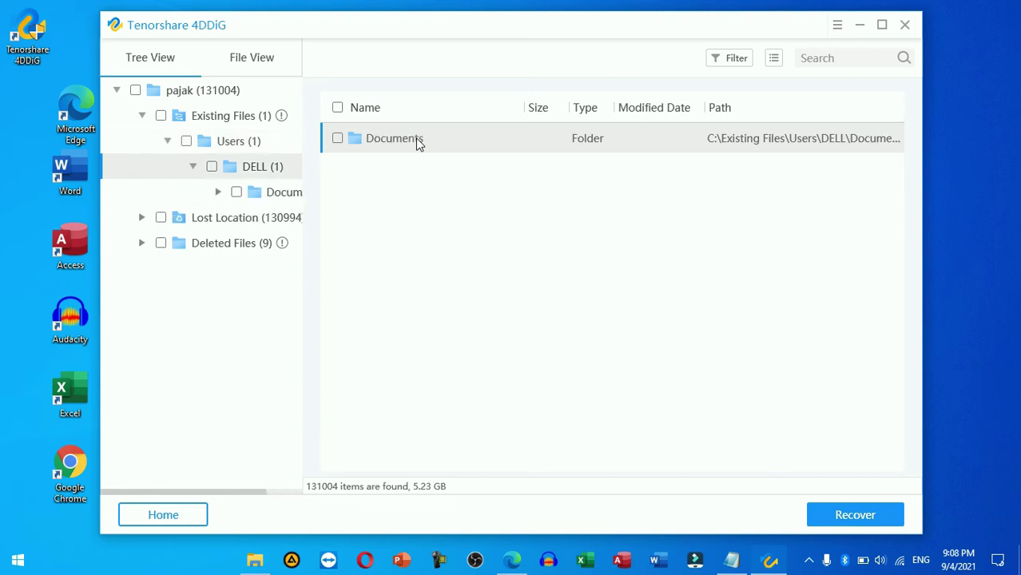
double_click(417, 140)
double_click(417, 139)
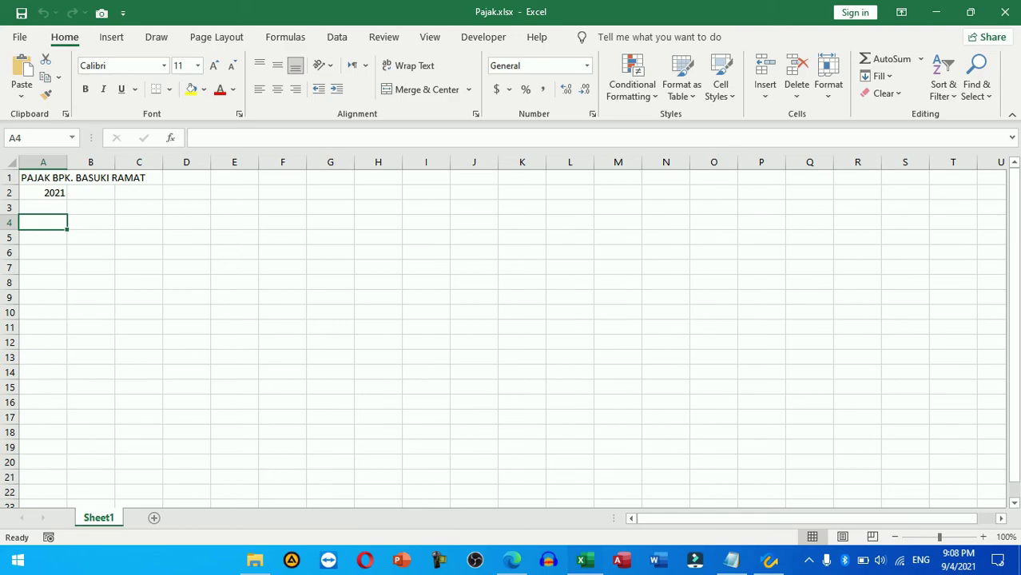
click(1005, 12)
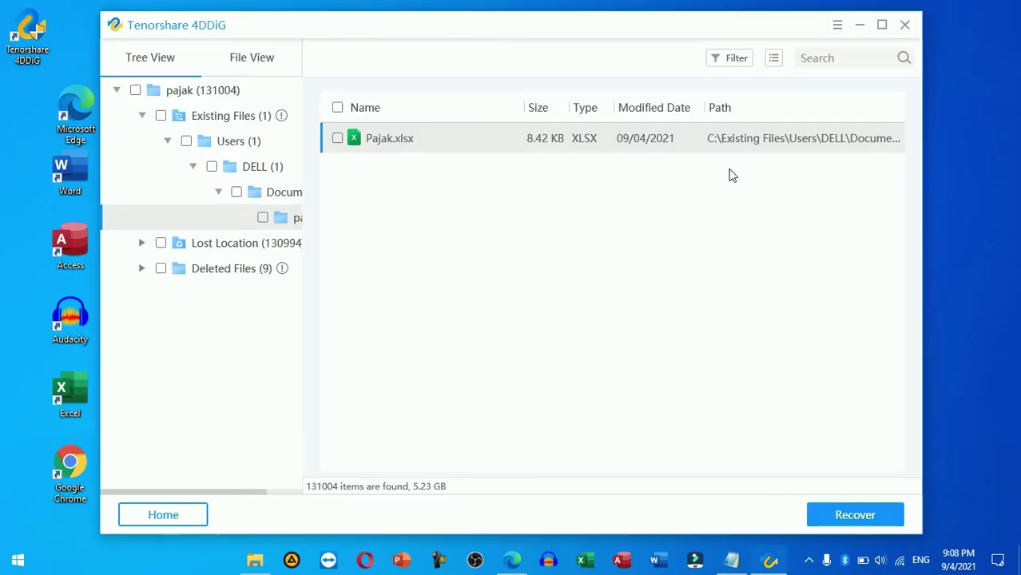
Step: Check the licence under Account > Change License, then show the Deleted Files (9) results
click(839, 28)
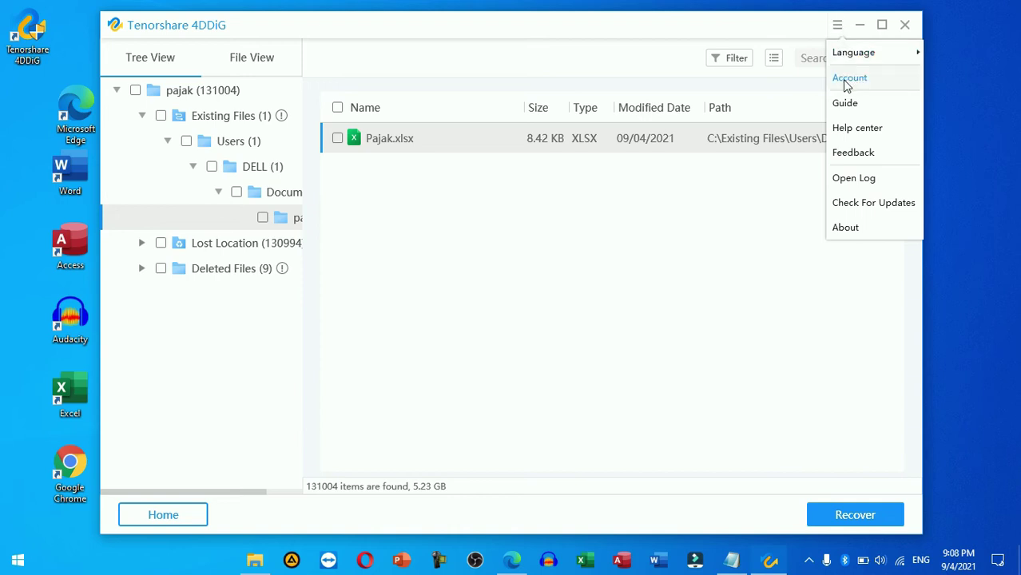
click(737, 138)
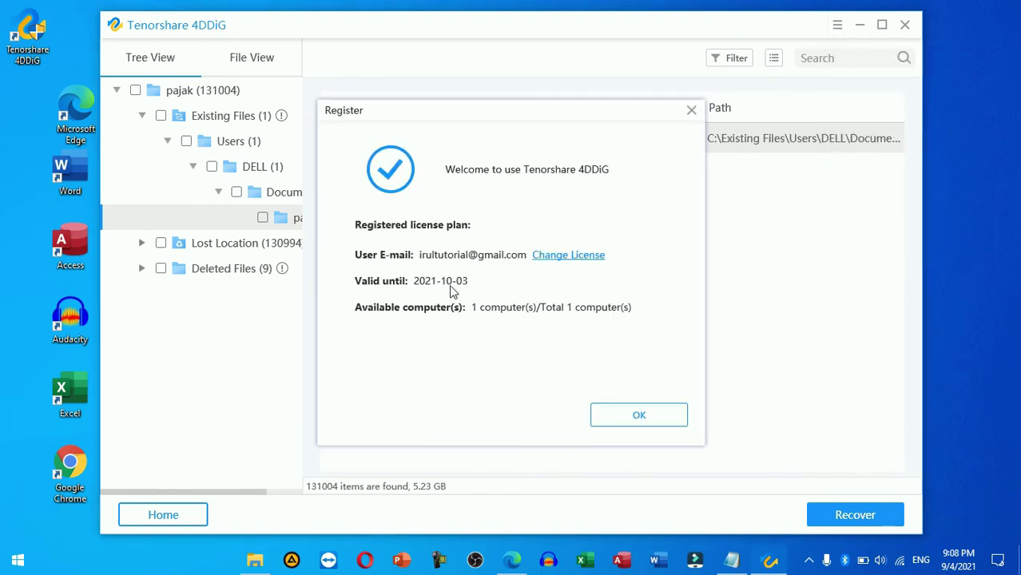
click(560, 255)
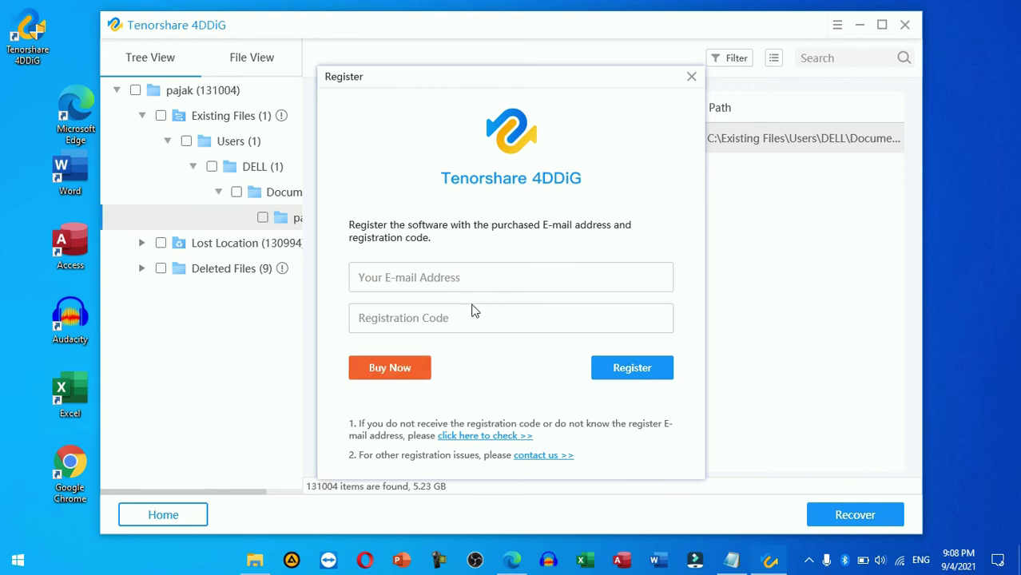
click(692, 80)
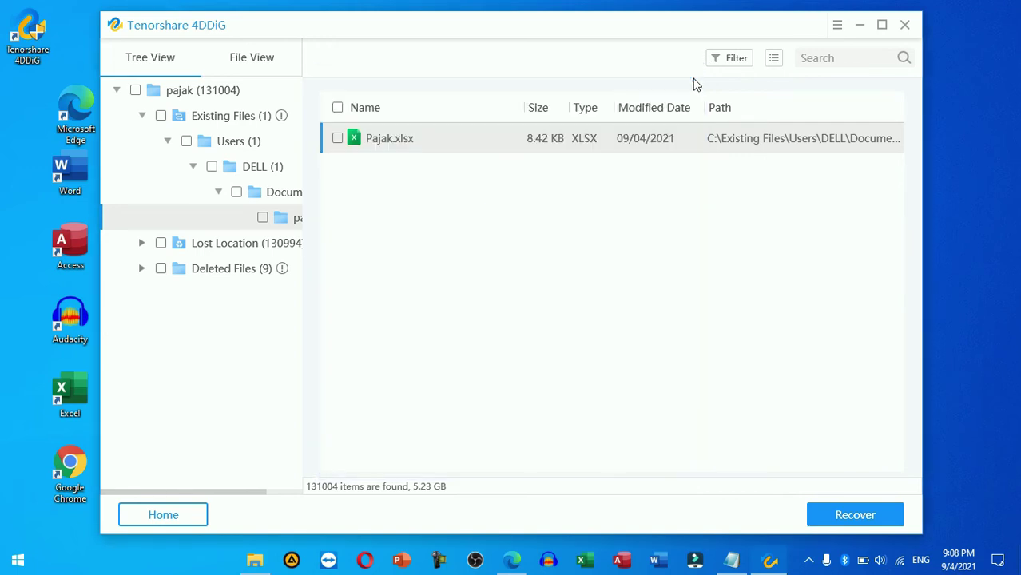
click(251, 269)
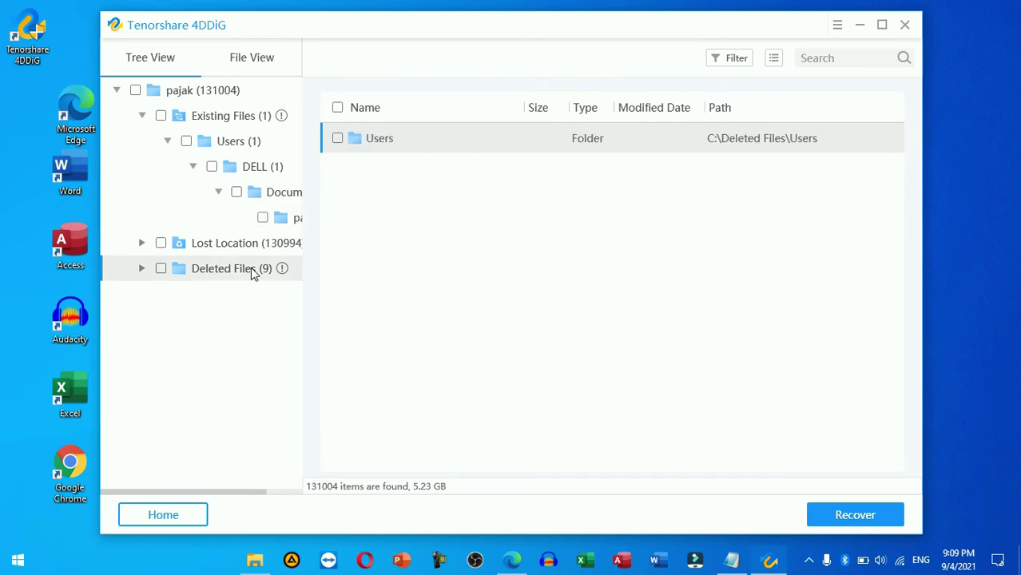
Step: Open Deleted Files > Users > DELL > Documents > pajak and close the Pajak_1.xlsx preview
double_click(438, 141)
double_click(438, 141)
double_click(438, 142)
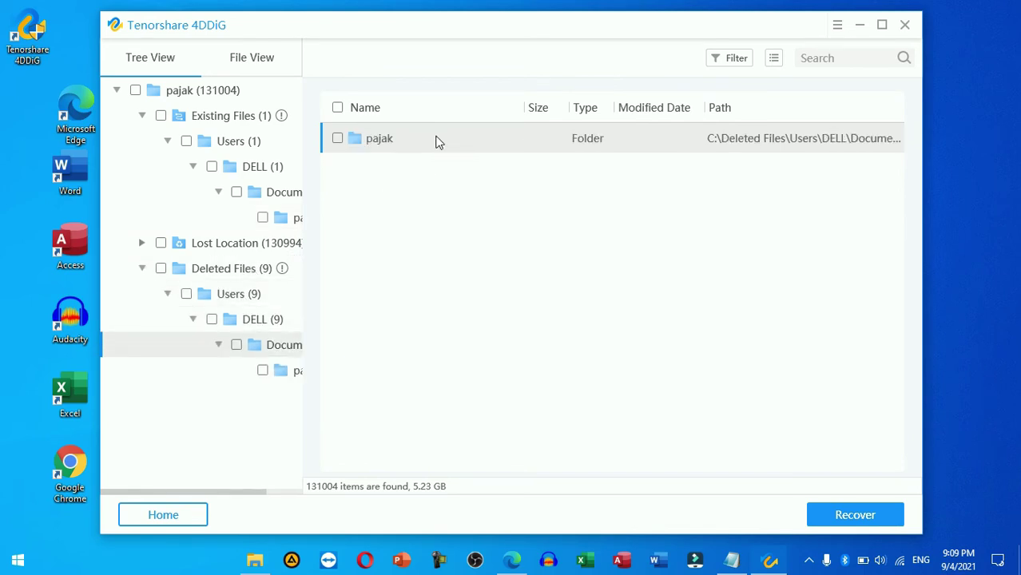
double_click(438, 141)
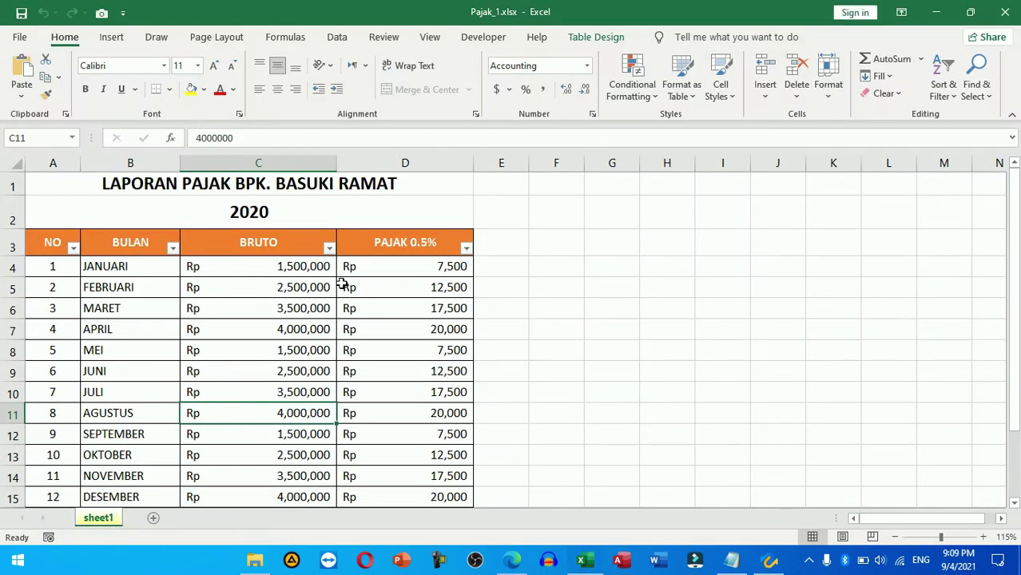
click(1009, 12)
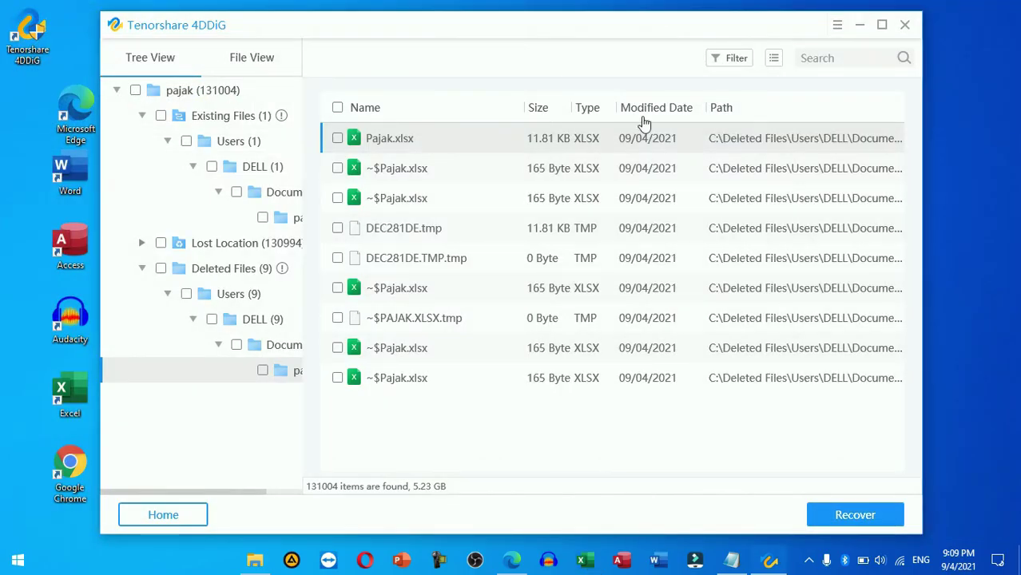
Step: Recover the ticked 11.81 KB Pajak.xlsx into a new 'Recover' folder on IRUL KOMPUTER (D:) and view it
click(337, 138)
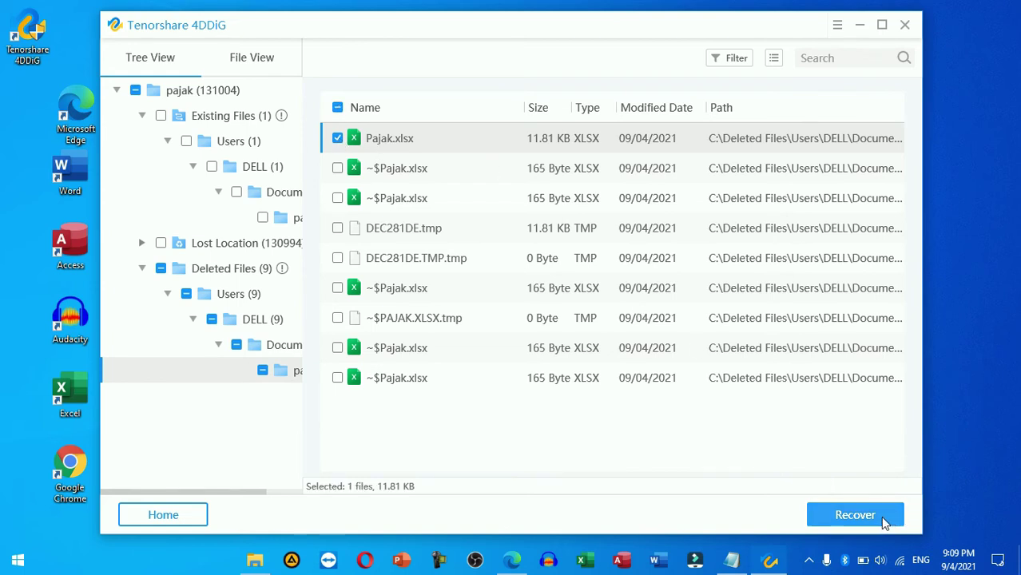
click(885, 520)
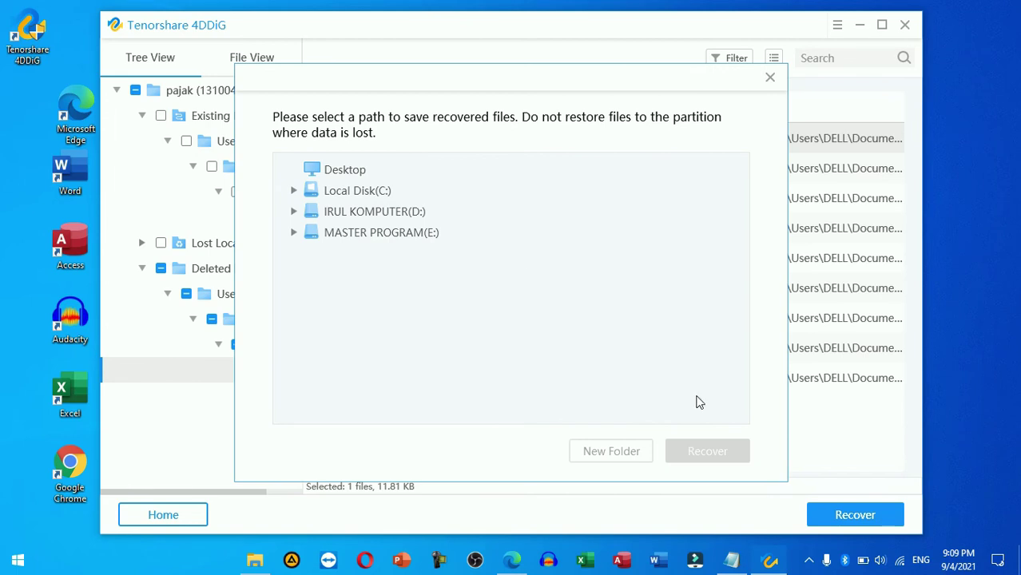
click(338, 176)
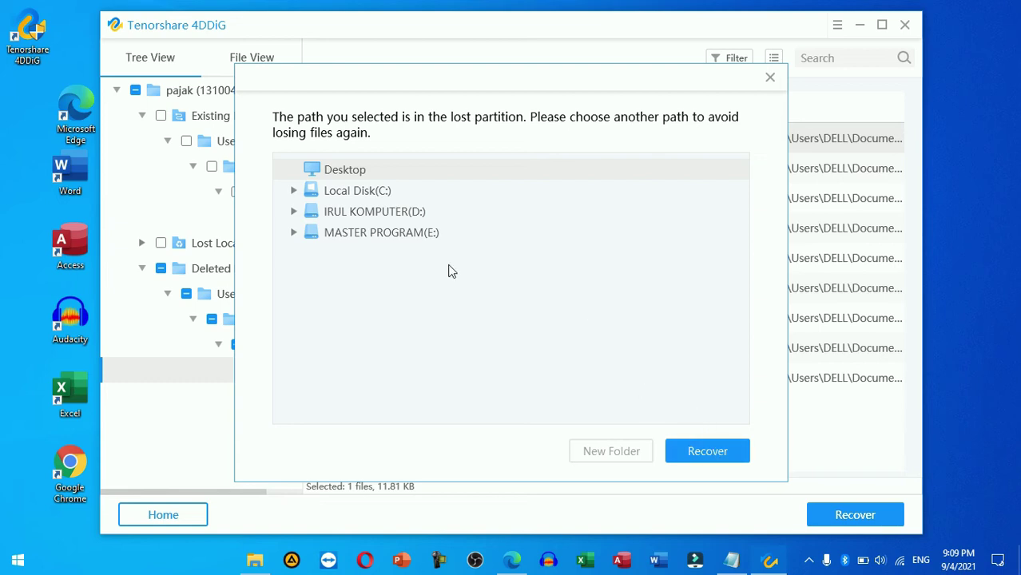
click(374, 214)
click(294, 212)
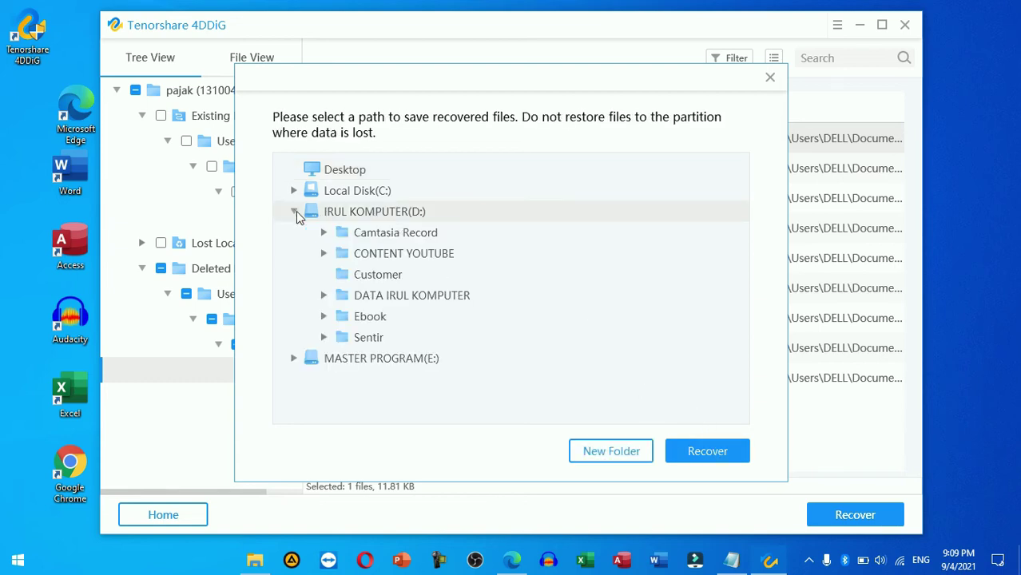
click(604, 450)
drag(440, 238, 334, 232)
text(Recover)
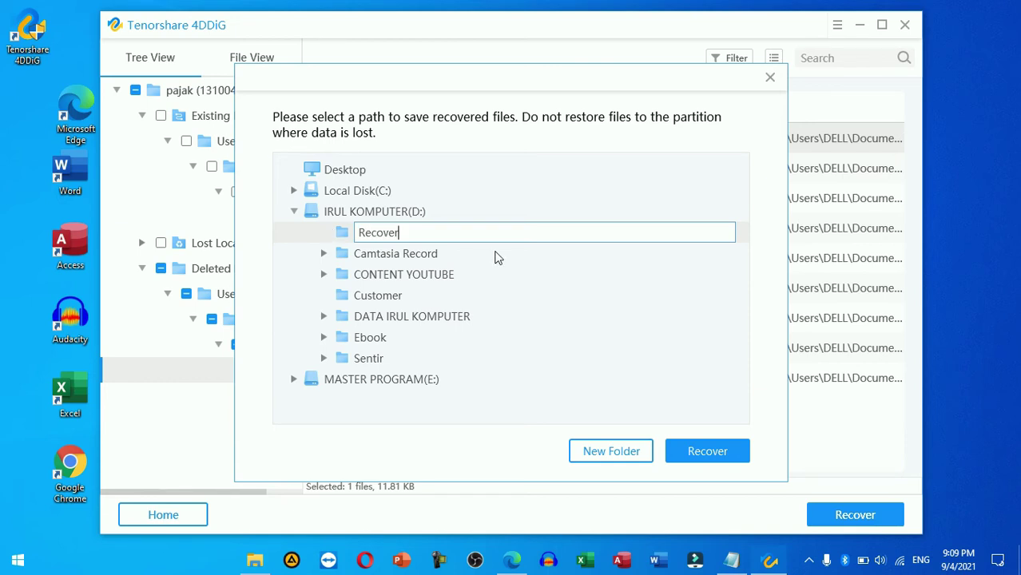
key(Return)
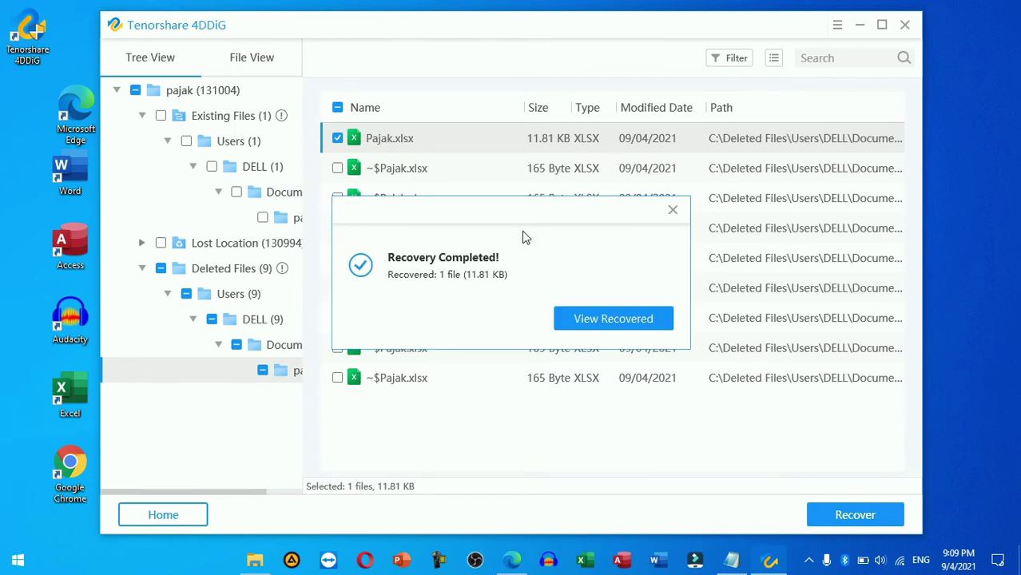
click(648, 324)
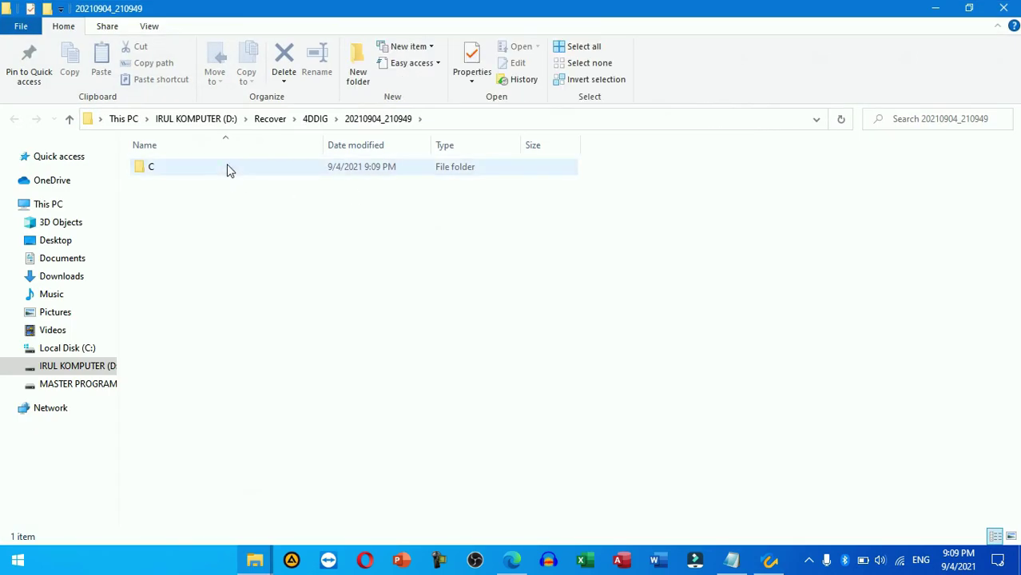
Step: Open the recovered Pajak.xlsx from the recovered pajak folder to check the tax report, then close it
double_click(227, 166)
double_click(227, 166)
double_click(227, 167)
double_click(227, 166)
double_click(227, 166)
double_click(226, 166)
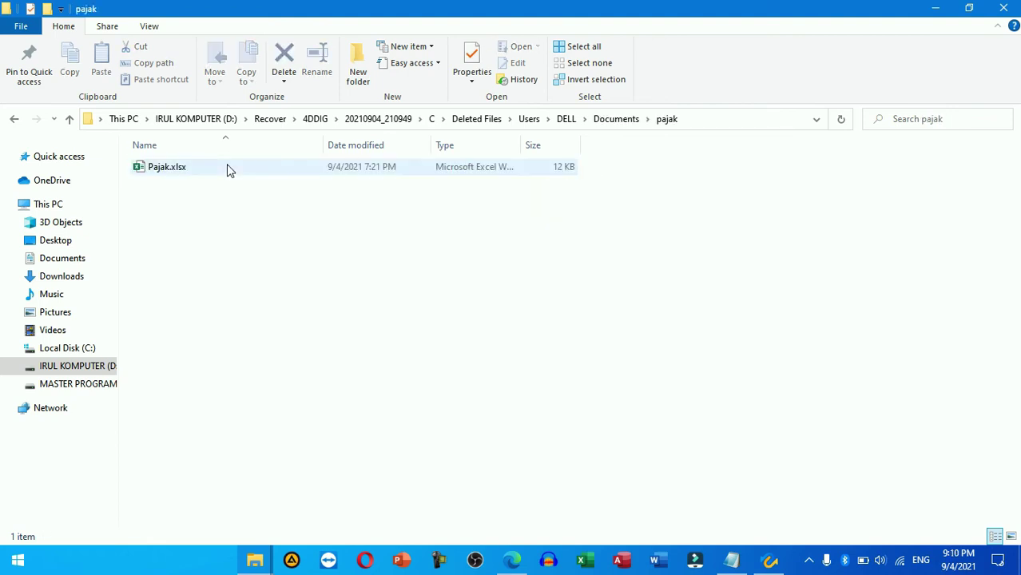
click(189, 170)
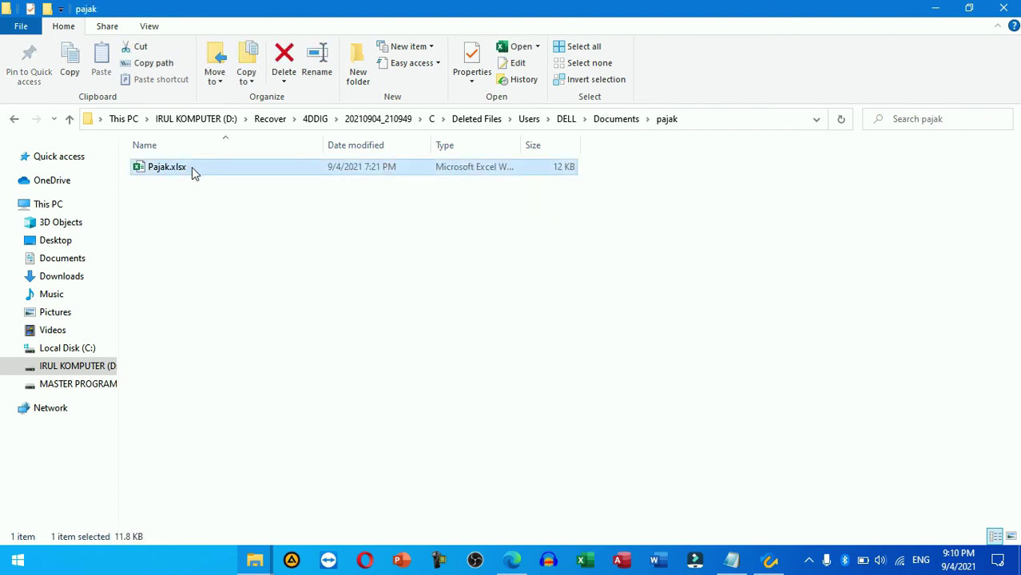
double_click(192, 167)
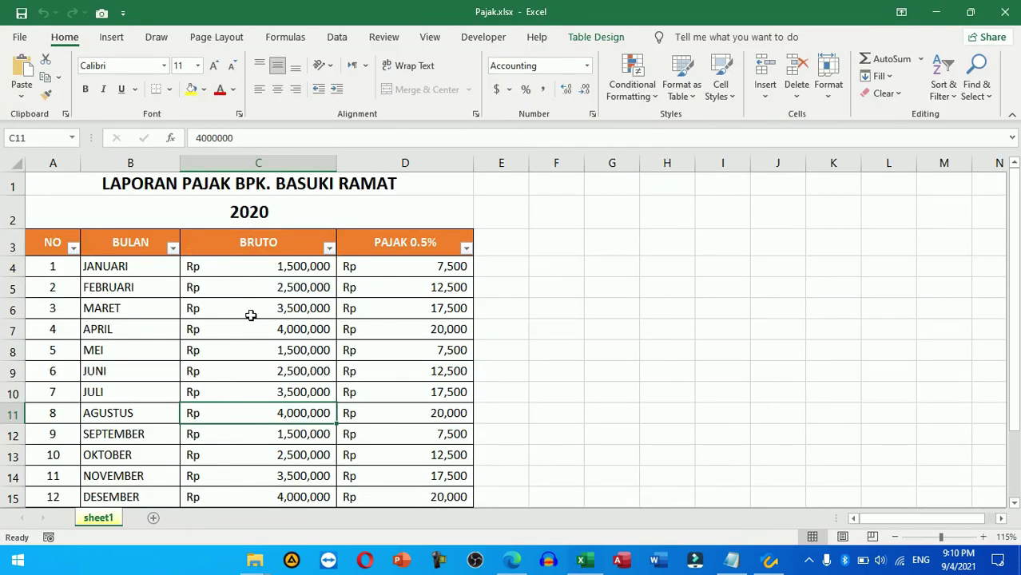
click(1011, 10)
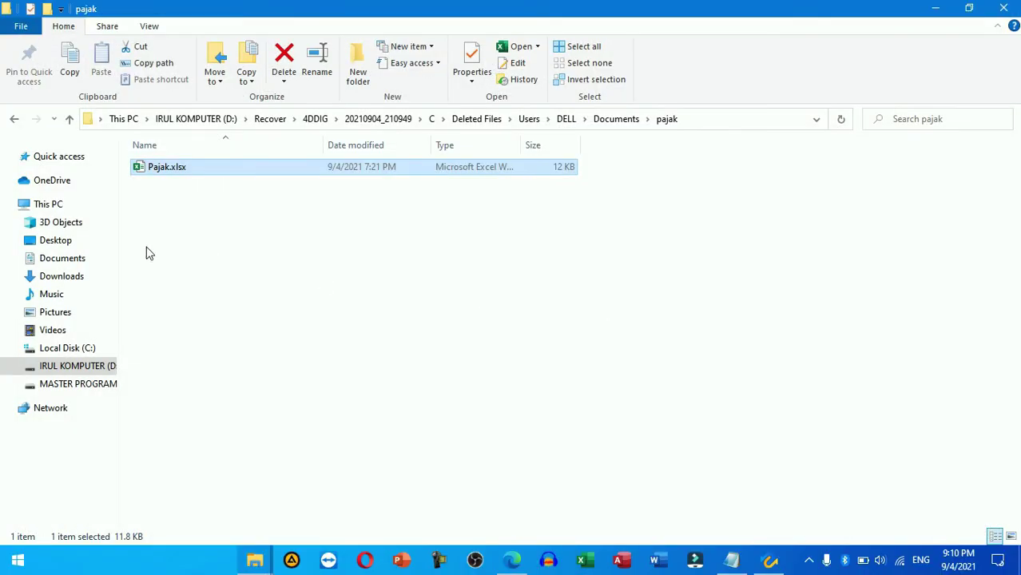
Step: Open the overwritten Pajak.xlsx in Documents\pajak for comparison, then close it
click(67, 261)
double_click(176, 296)
click(215, 226)
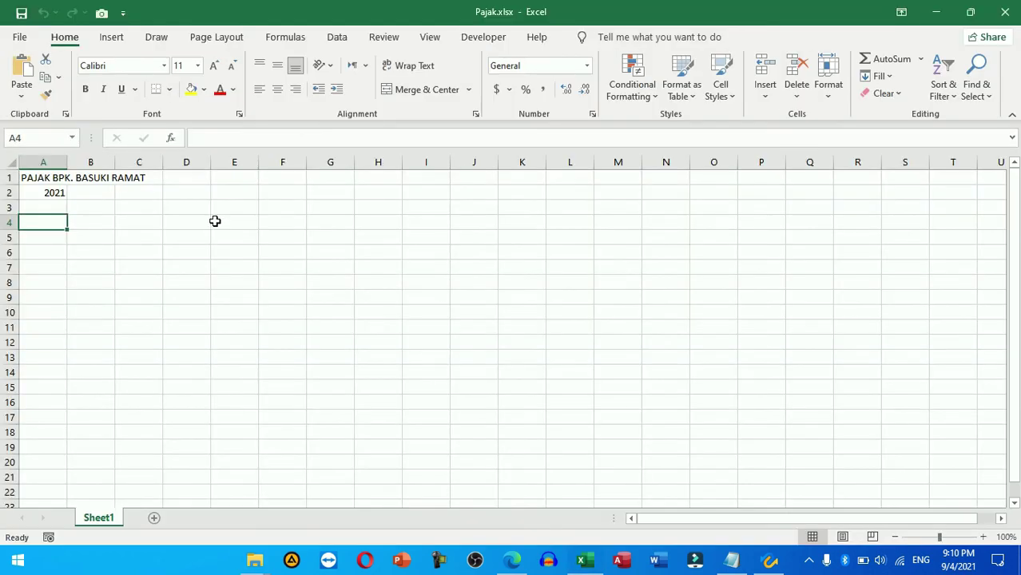
click(1007, 14)
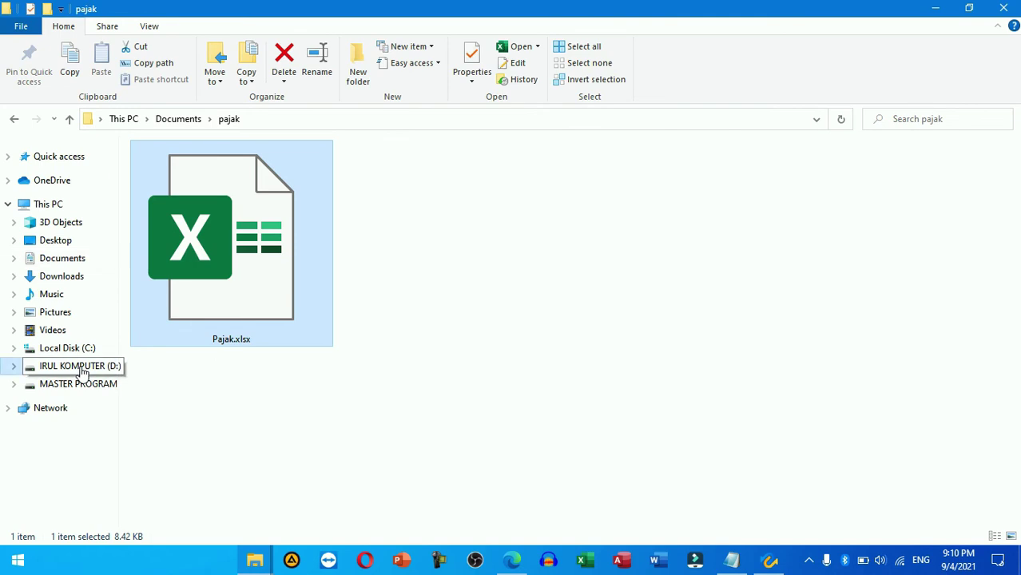
Step: Browse D: > Recover > 4DDIG > 20210904_210949 > C > Deleted Files down to the pajak folder
click(83, 370)
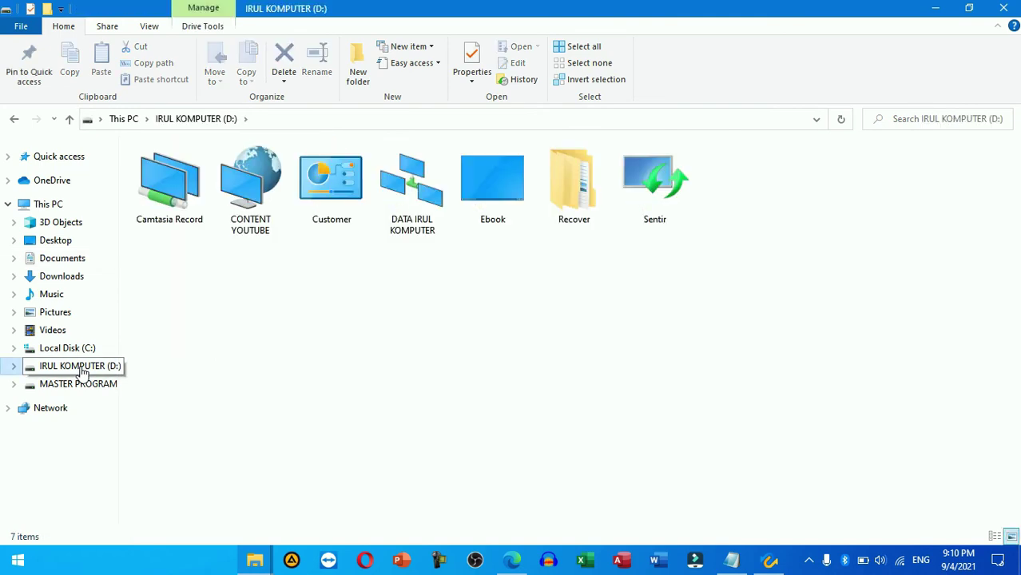
double_click(571, 193)
double_click(192, 168)
double_click(192, 168)
double_click(192, 168)
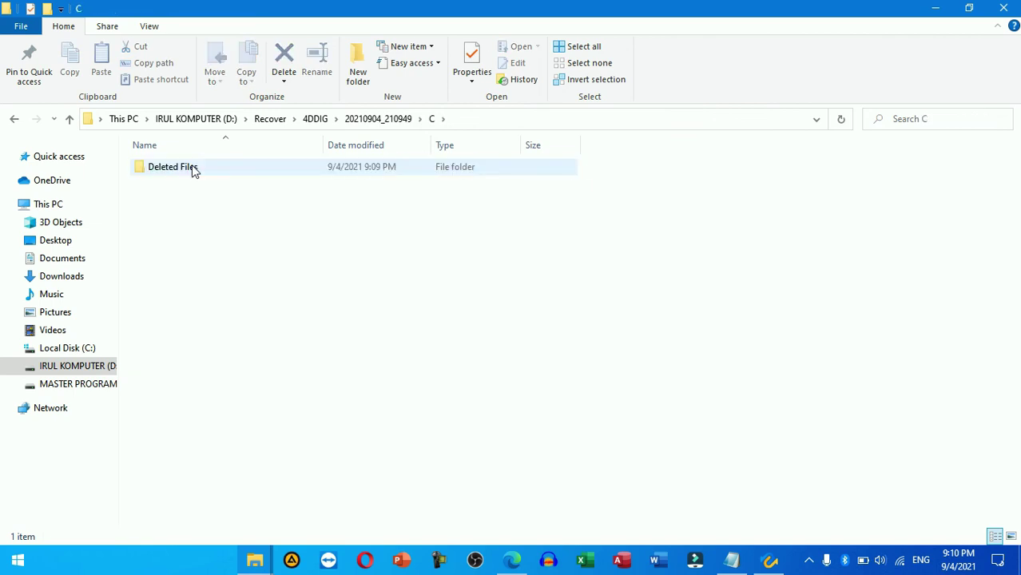
double_click(192, 168)
double_click(192, 167)
double_click(192, 168)
double_click(192, 168)
click(192, 168)
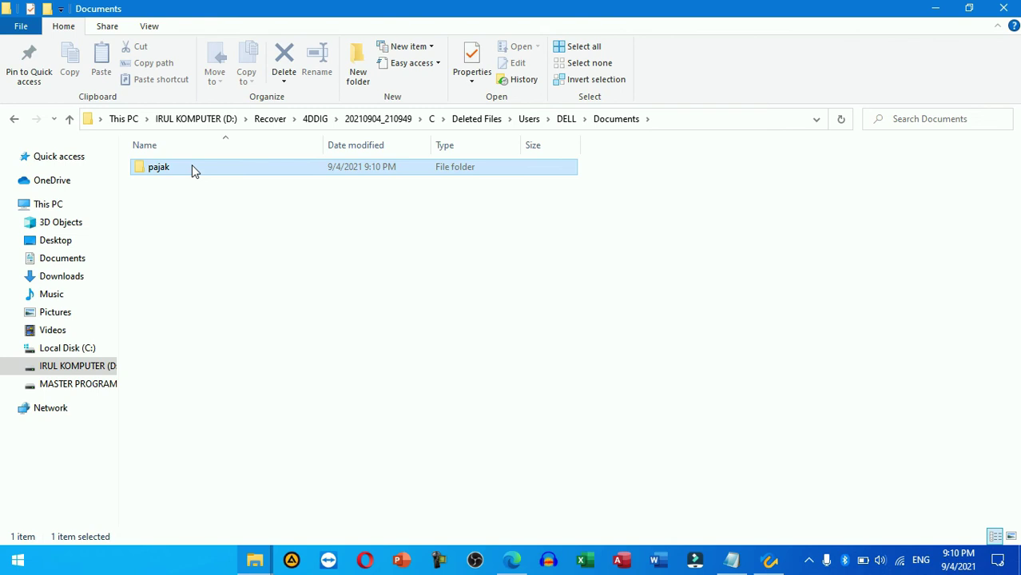
double_click(191, 168)
Step: Open the recovered Pajak.xlsx, check the tax formula in D7, then close Excel and Explorer
click(196, 169)
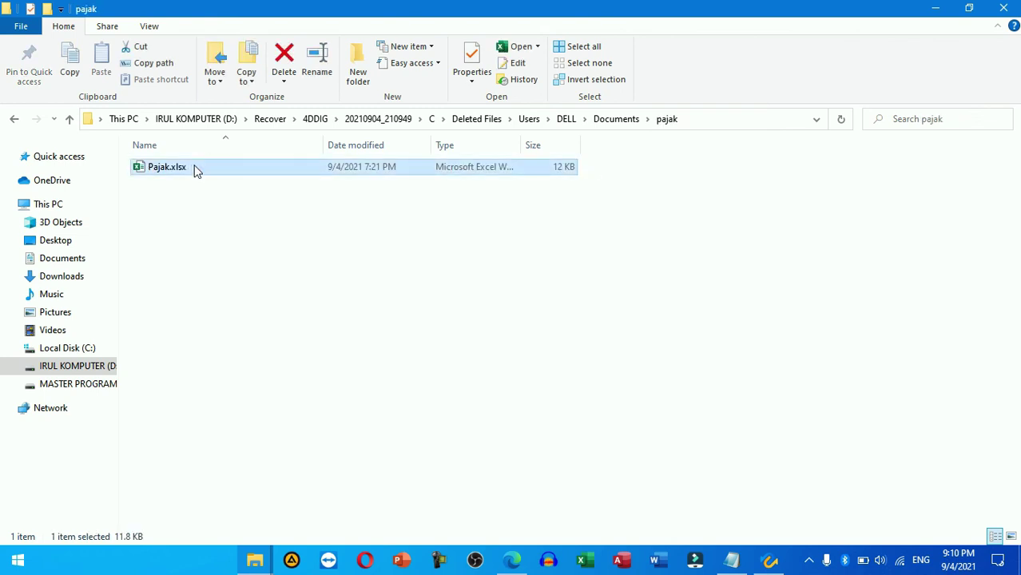
double_click(196, 169)
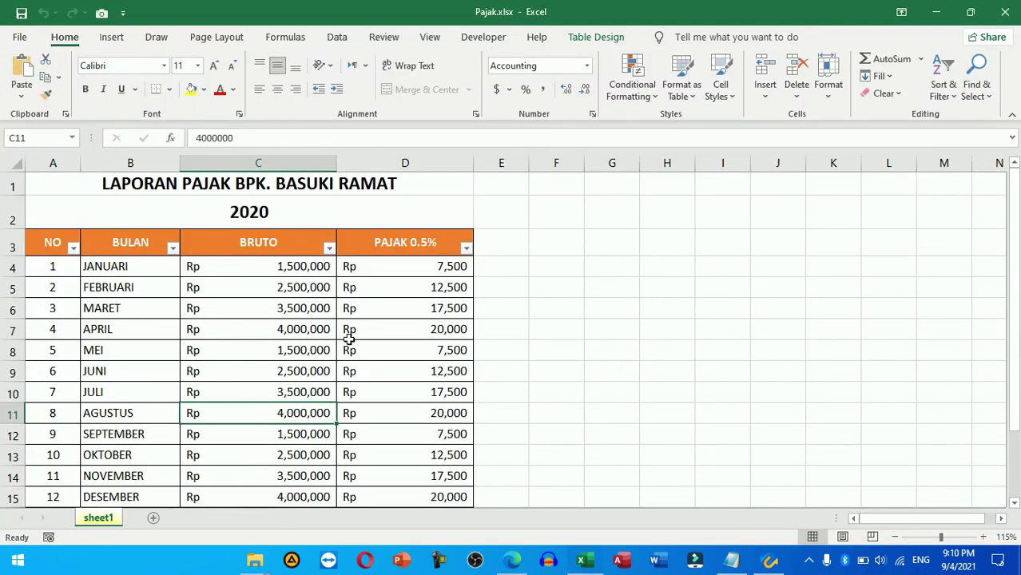
click(345, 331)
scroll(477, 374, down, 1)
scroll(476, 372, up, 2)
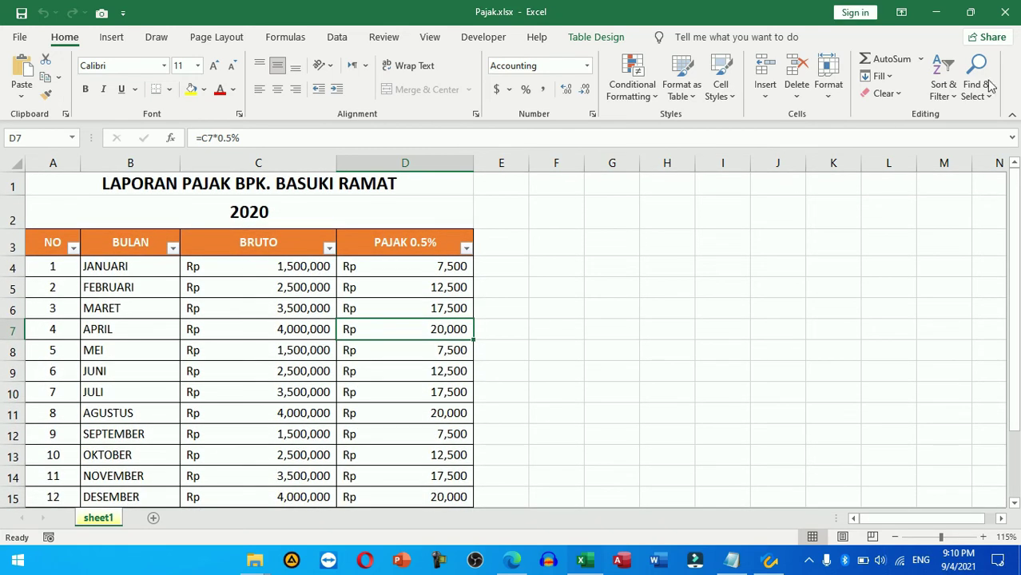
click(1010, 19)
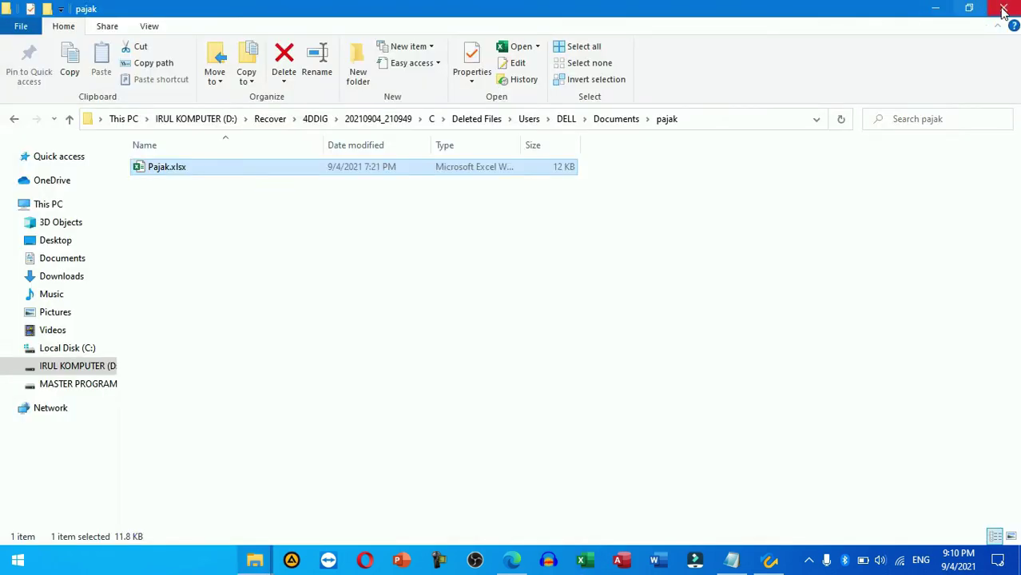
click(1005, 9)
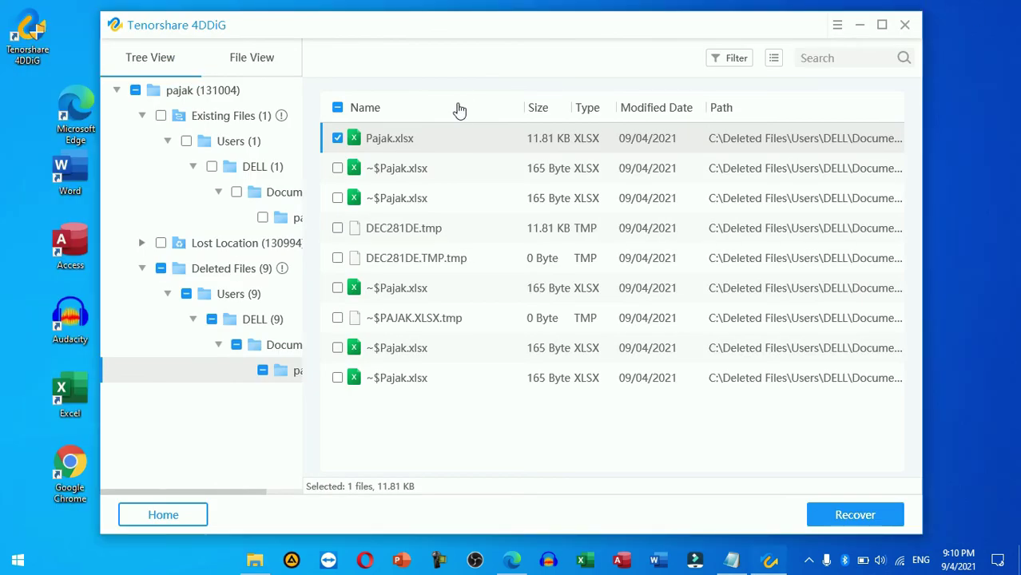
Step: Return 4DDiG to its home screen, confirming the prompt, and close the program
click(169, 516)
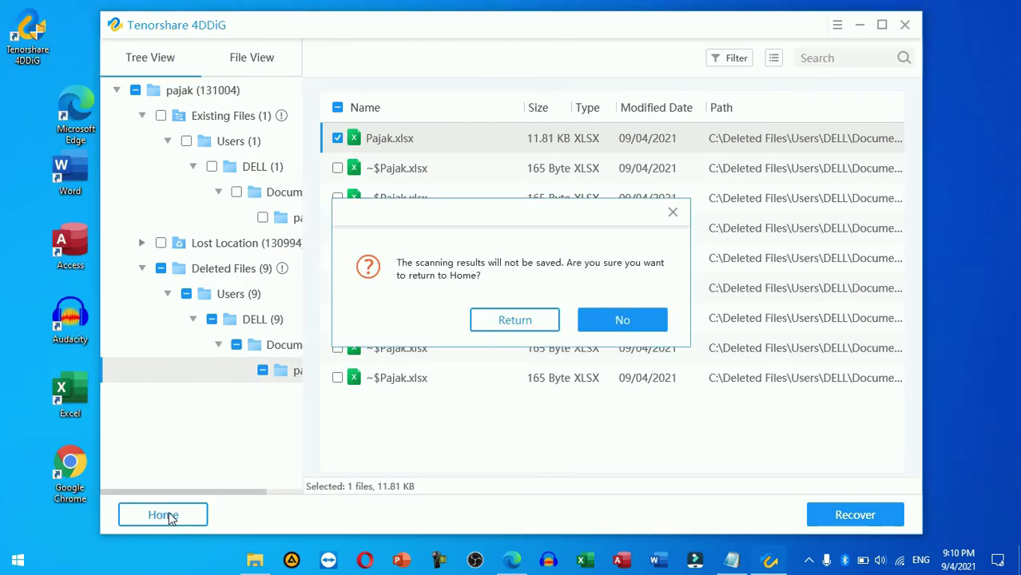
click(535, 324)
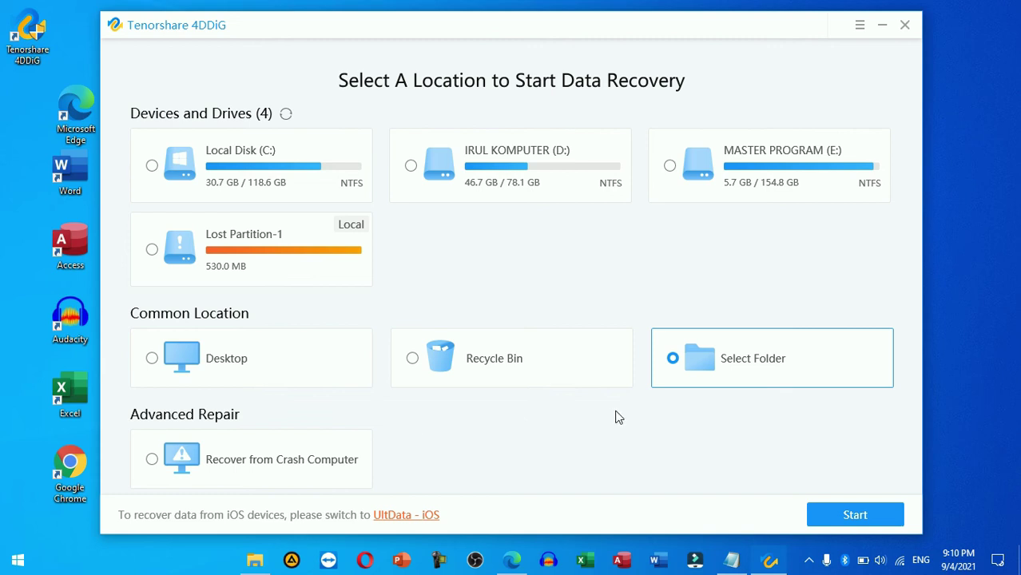
click(906, 26)
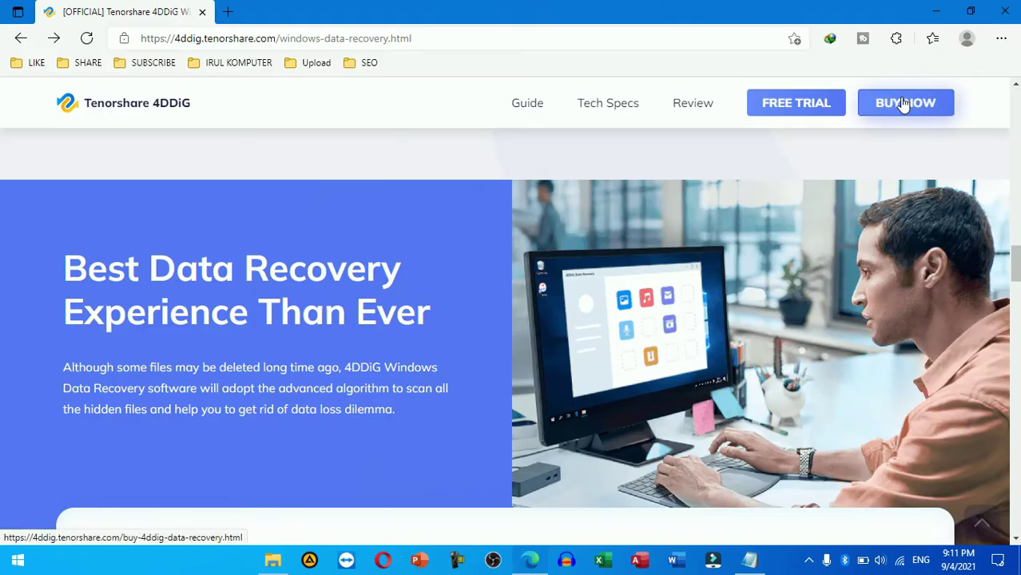
Step: Add the 4DDiG 1 Year License for 1 PC to the cart from the purchase page
click(904, 104)
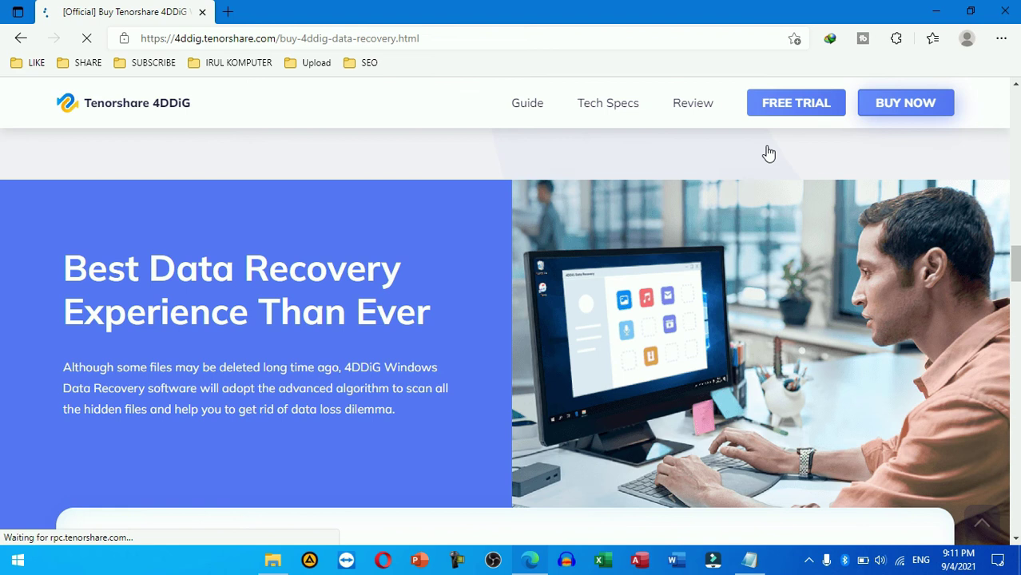
scroll(632, 353, down, 1)
scroll(632, 354, down, 2)
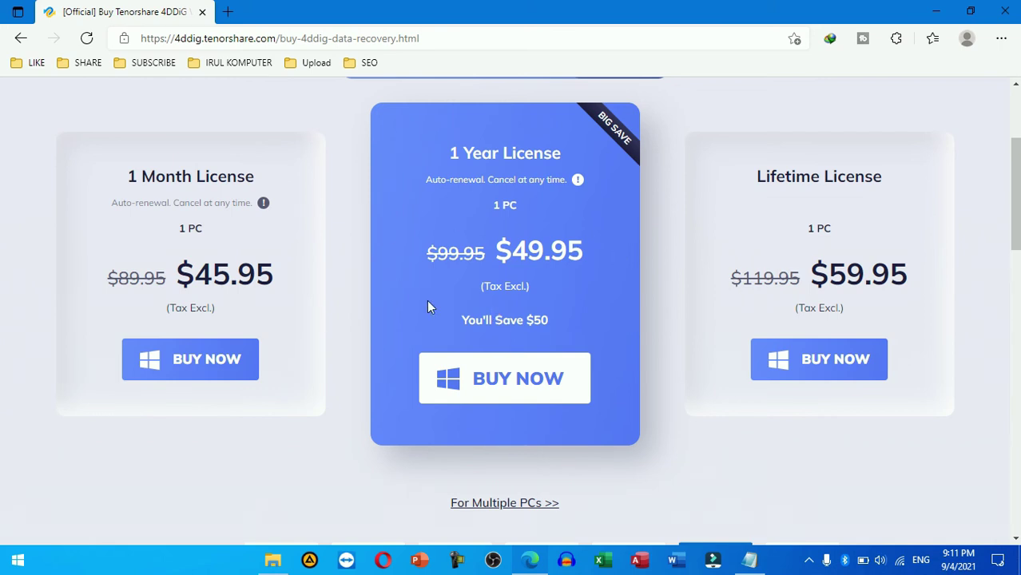
click(532, 379)
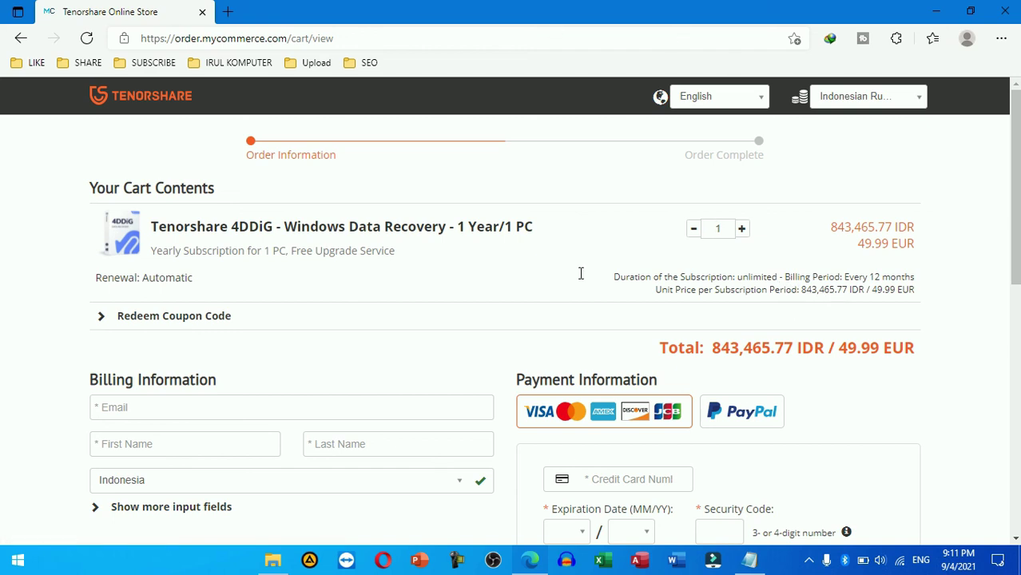
Step: Paste and apply the 30% coupon code, dropping the total to 590,426.04 IDR / 34.99 EUR
click(219, 317)
click(182, 346)
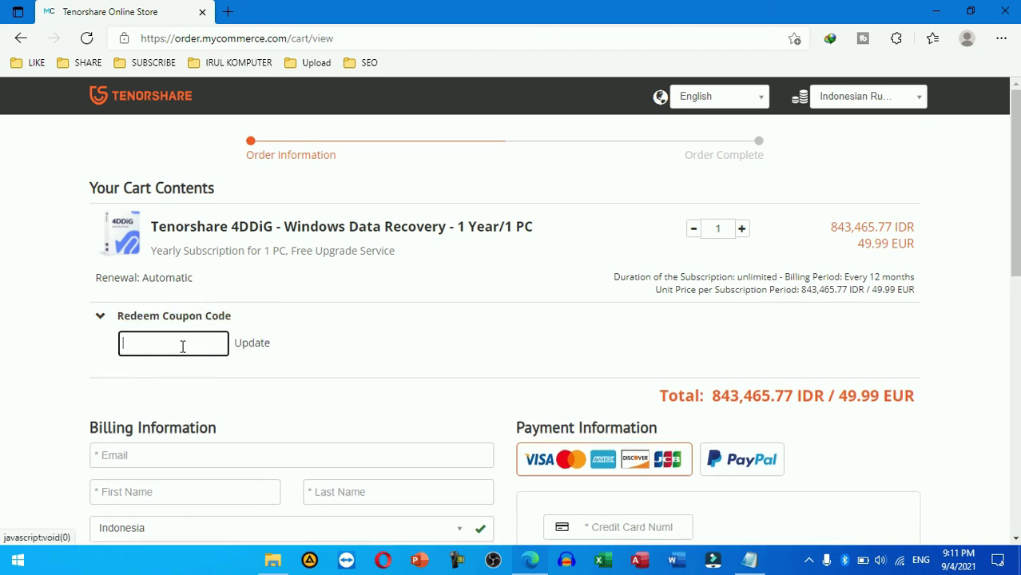
text(4DD-OWN-30OFF)
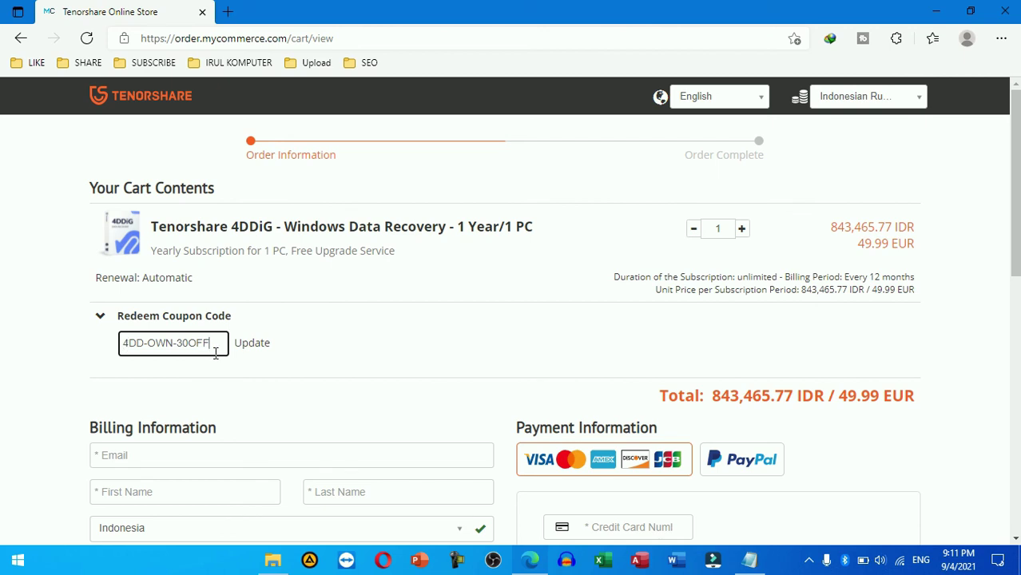
click(257, 348)
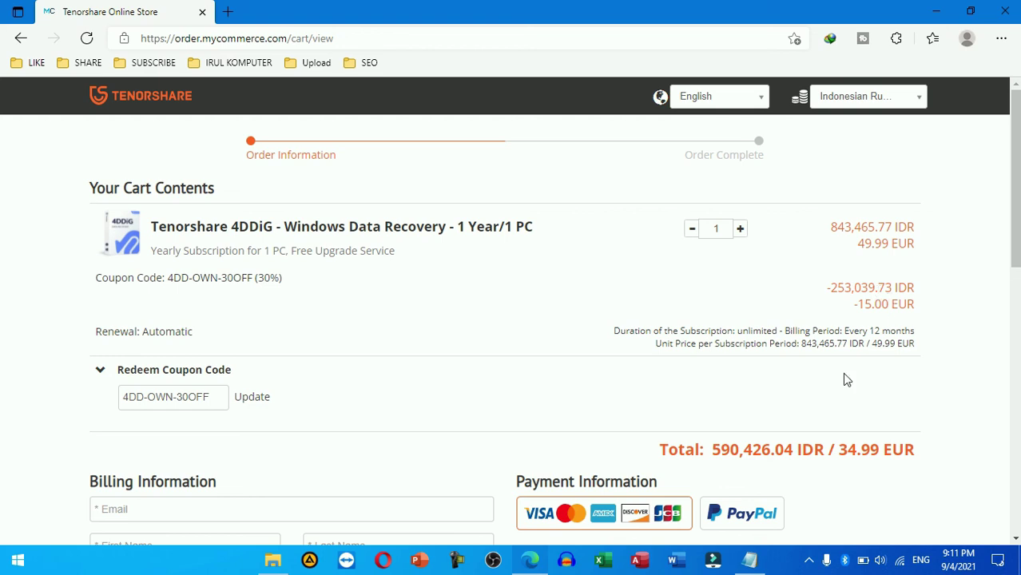
Step: Tick Show more input fields for billing details and scroll down to the Buy Now button
scroll(847, 380, down, 2)
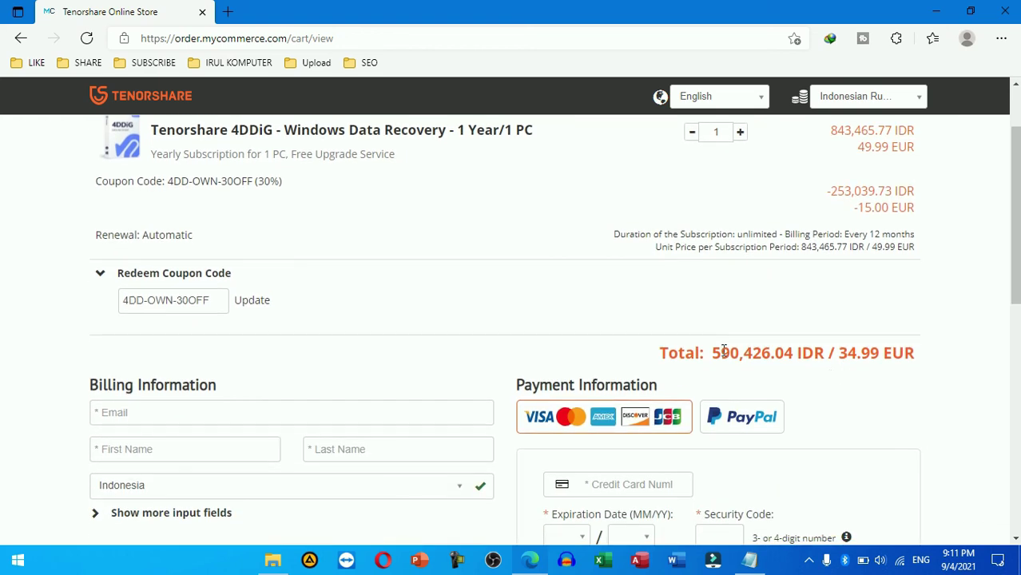
scroll(799, 357, down, 2)
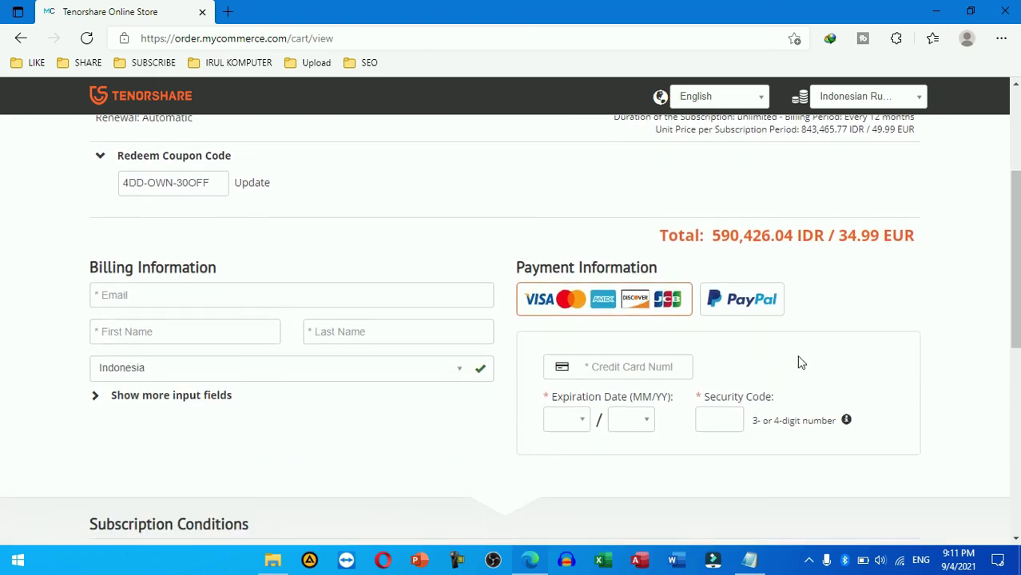
click(170, 395)
scroll(334, 397, down, 2)
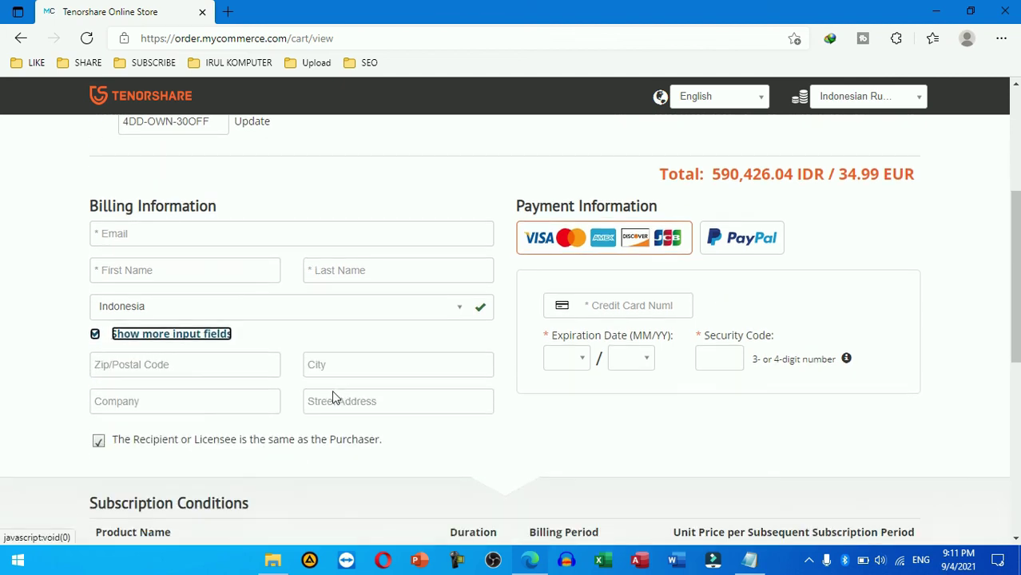
scroll(332, 391, up, 1)
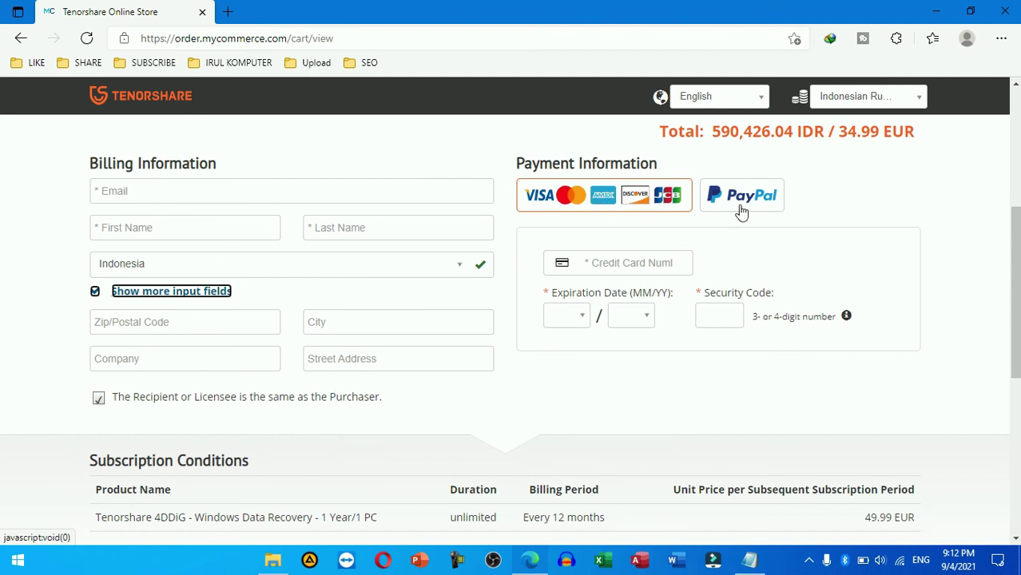
scroll(675, 331, down, 1)
scroll(675, 331, down, 2)
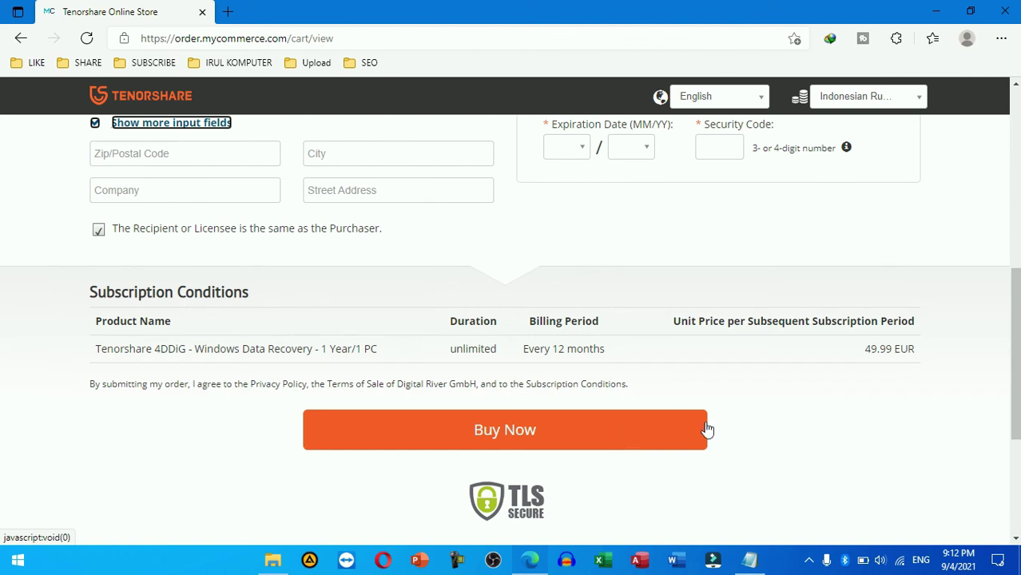
scroll(707, 429, down, 1)
scroll(707, 429, up, 10)
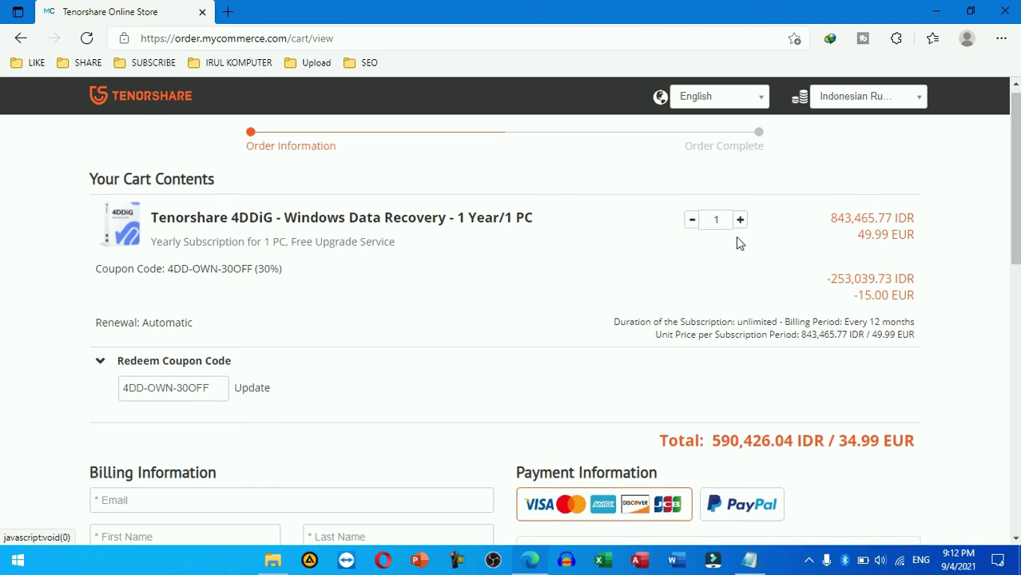
scroll(739, 245, up, 1)
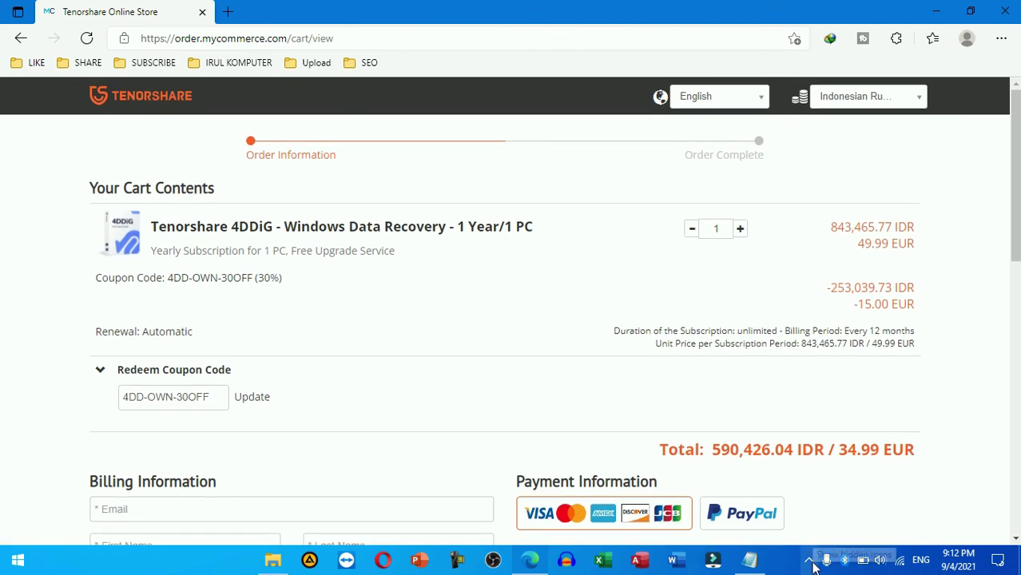
scroll(577, 457, down, 10)
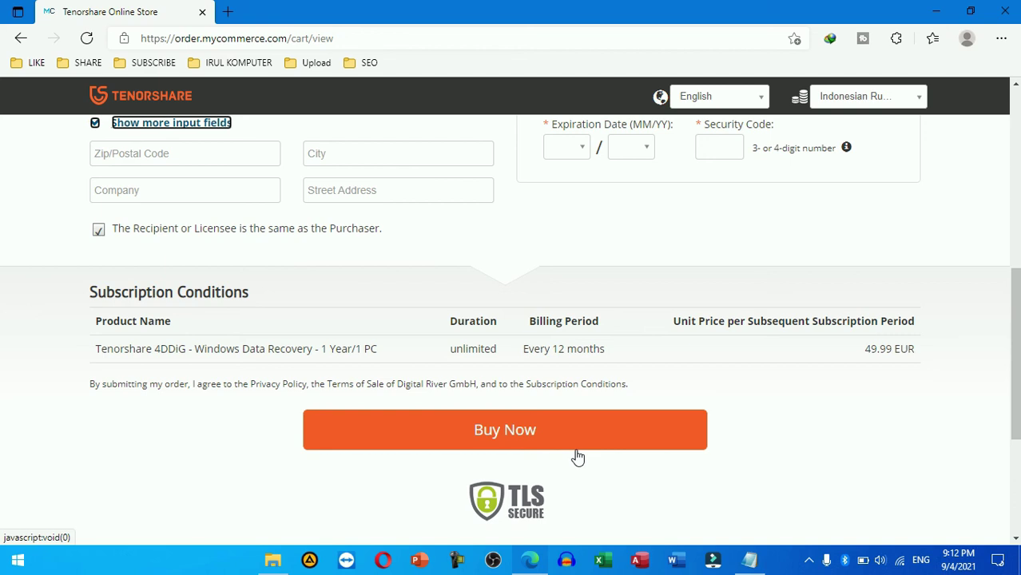